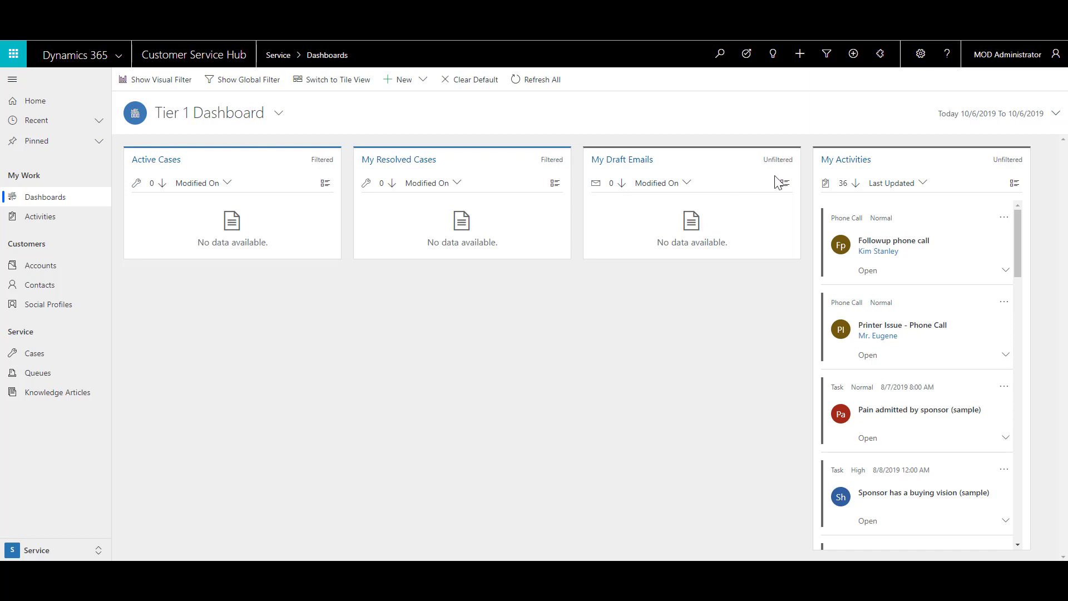
# Step: Go from the gear menu's Advanced Settings to the Service Management settings page
pyautogui.click(921, 56)
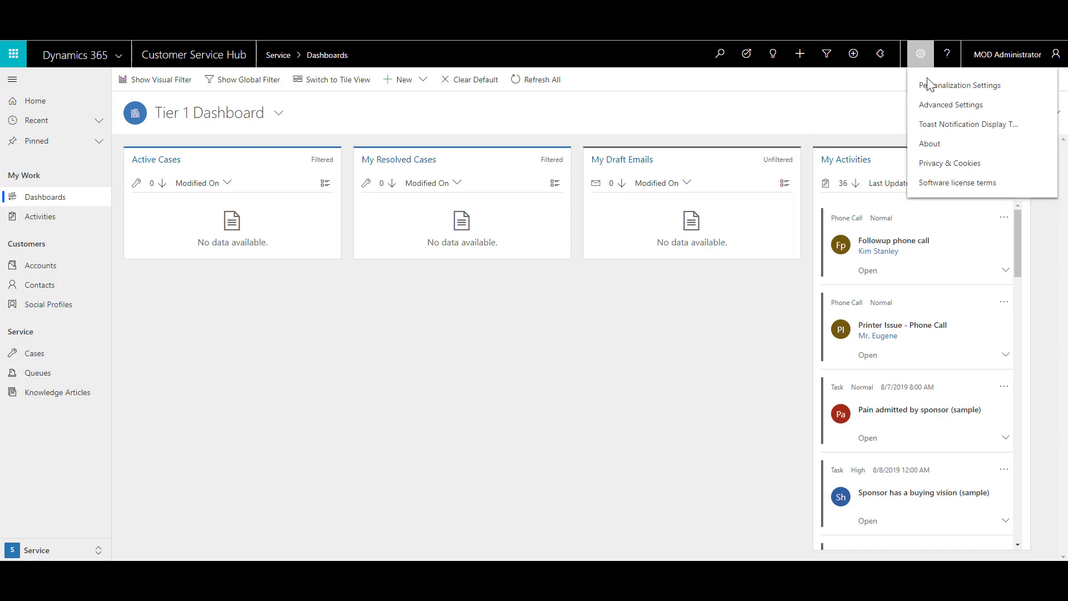
pyautogui.click(933, 106)
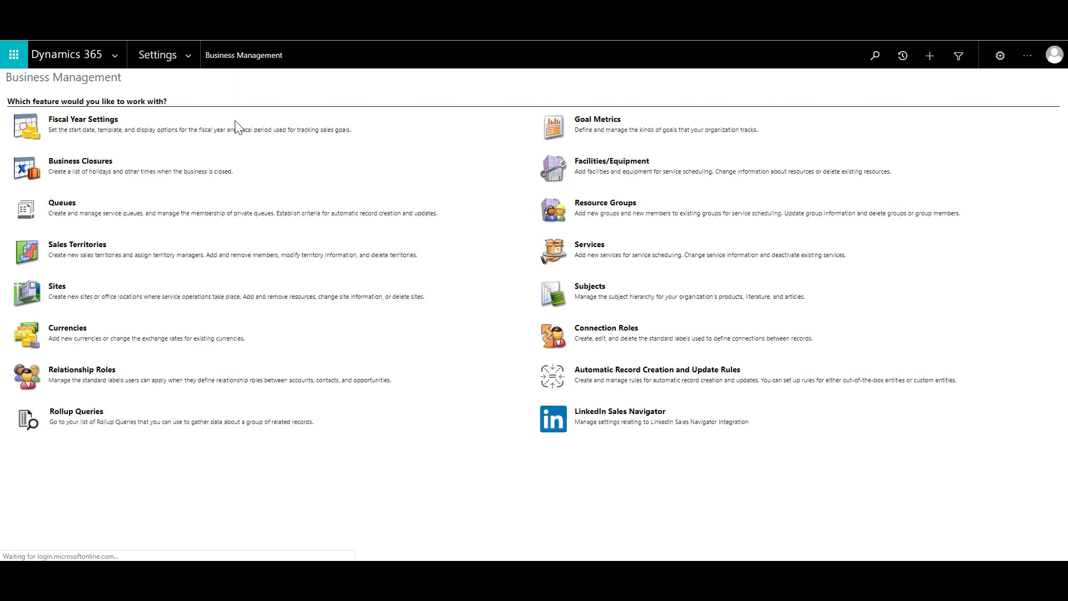
pyautogui.click(189, 56)
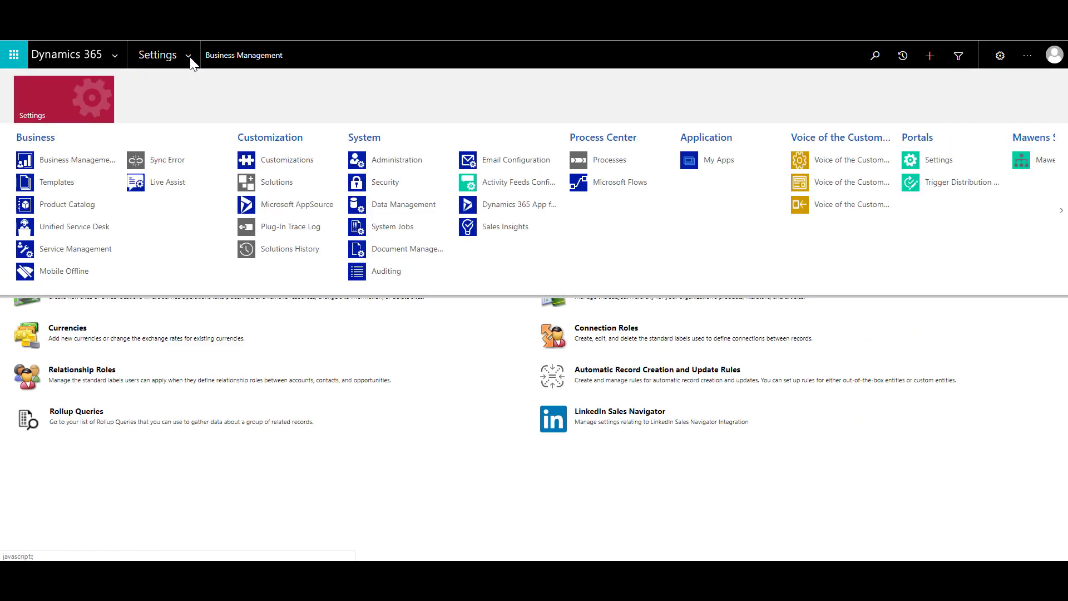
pyautogui.click(79, 253)
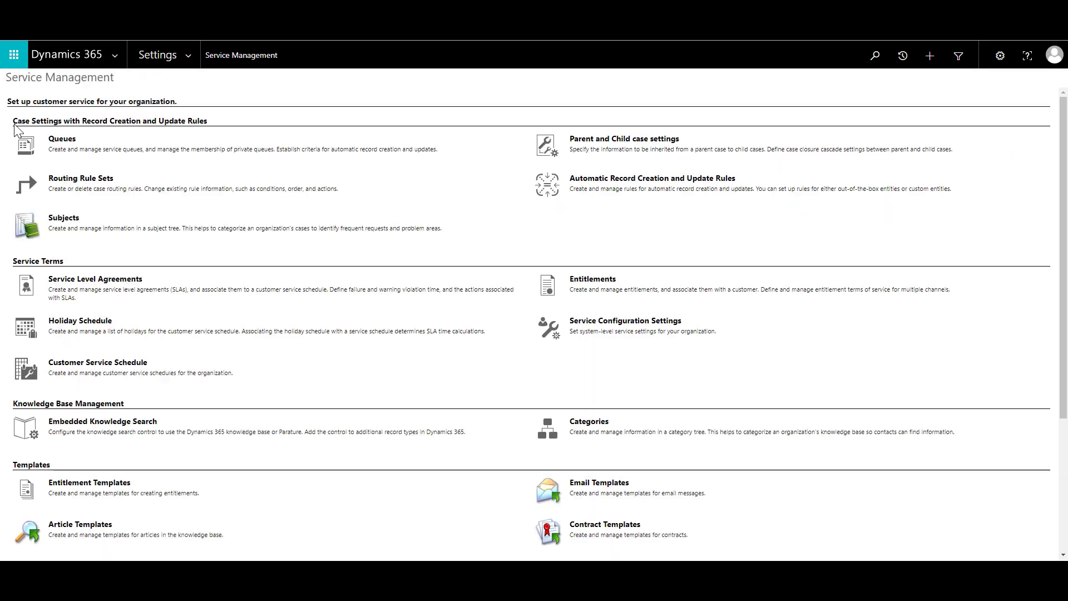
# Step: In Parent and Child case settings, make child cases inherit Case Type, Case Title, Contact and Customer
pyautogui.click(612, 142)
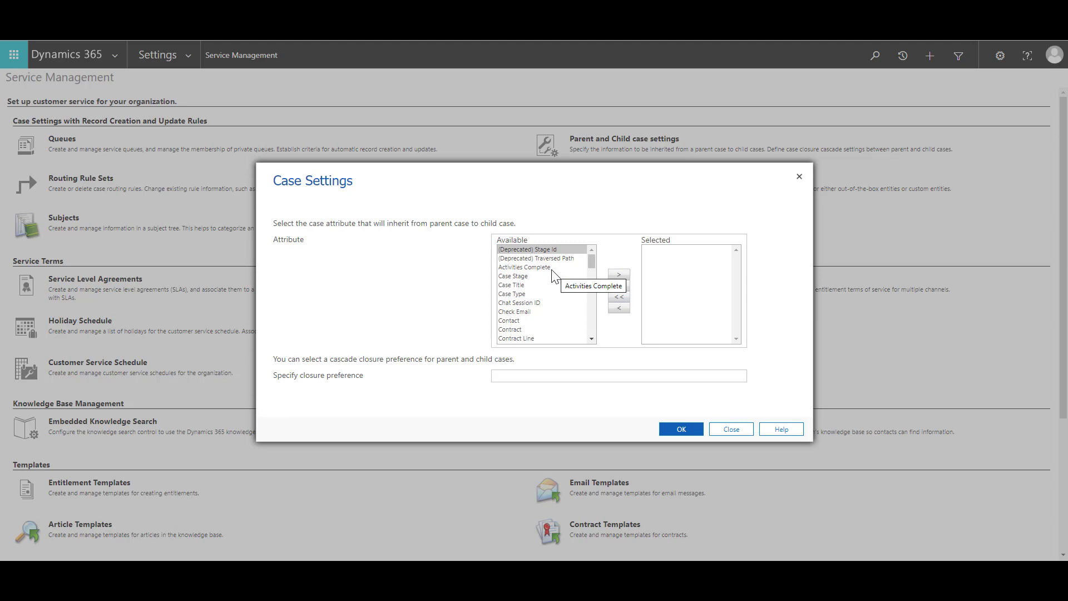
pyautogui.click(521, 293)
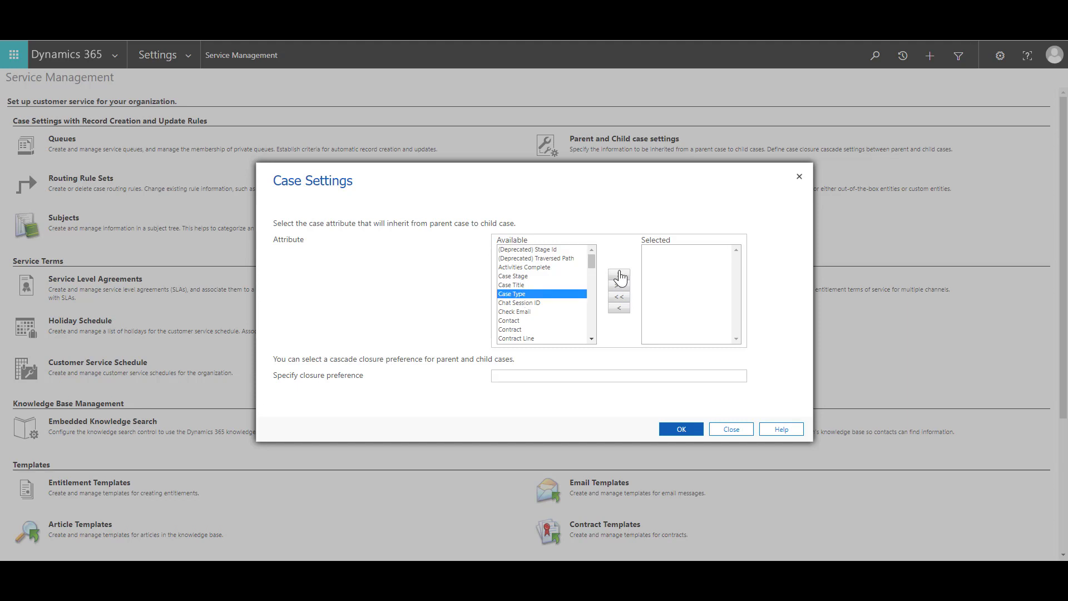
pyautogui.click(619, 277)
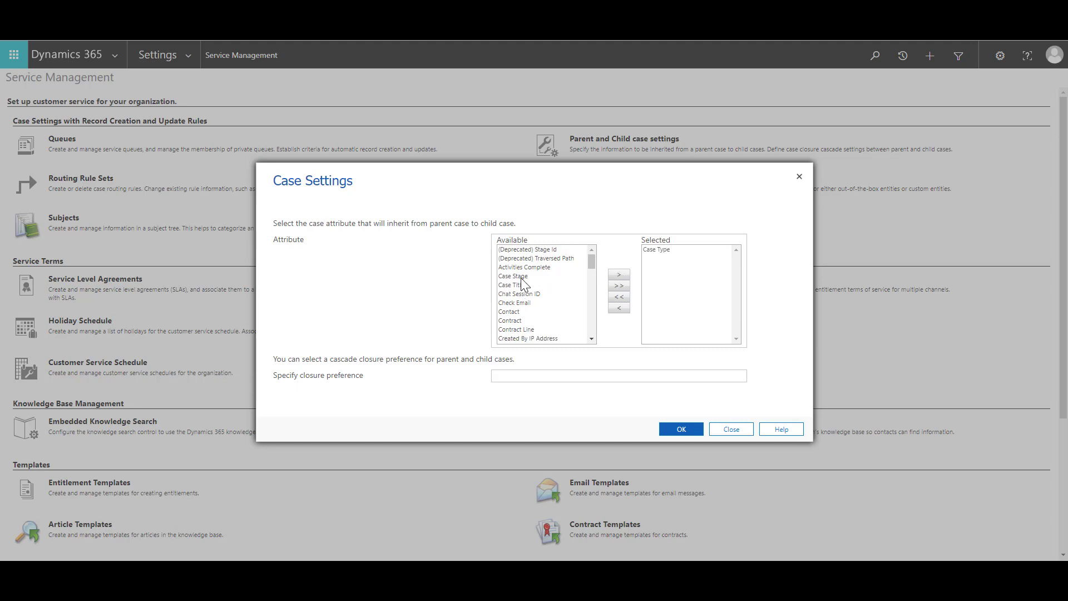
pyautogui.click(616, 276)
pyautogui.click(615, 276)
pyautogui.scroll(-2, 589, 336)
pyautogui.click(573, 302)
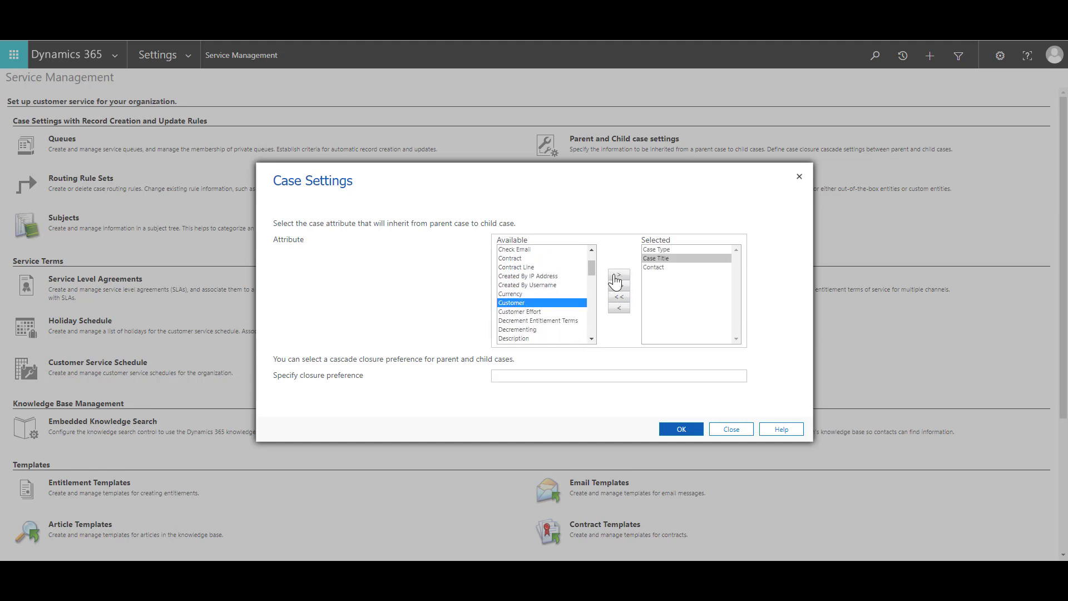
pyautogui.click(619, 276)
# Step: Add First Response By, Entitlement and Priority as inherited fields, close all child cases with the parent, and save
pyautogui.scroll(-2, 593, 336)
pyautogui.click(540, 320)
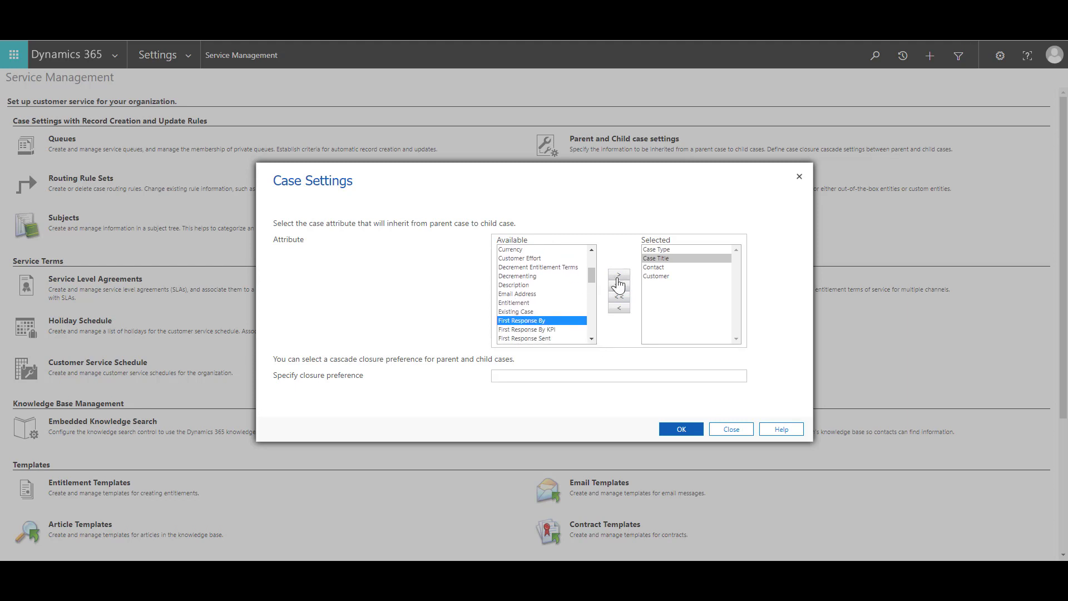
pyautogui.click(619, 281)
pyautogui.click(526, 303)
pyautogui.click(618, 275)
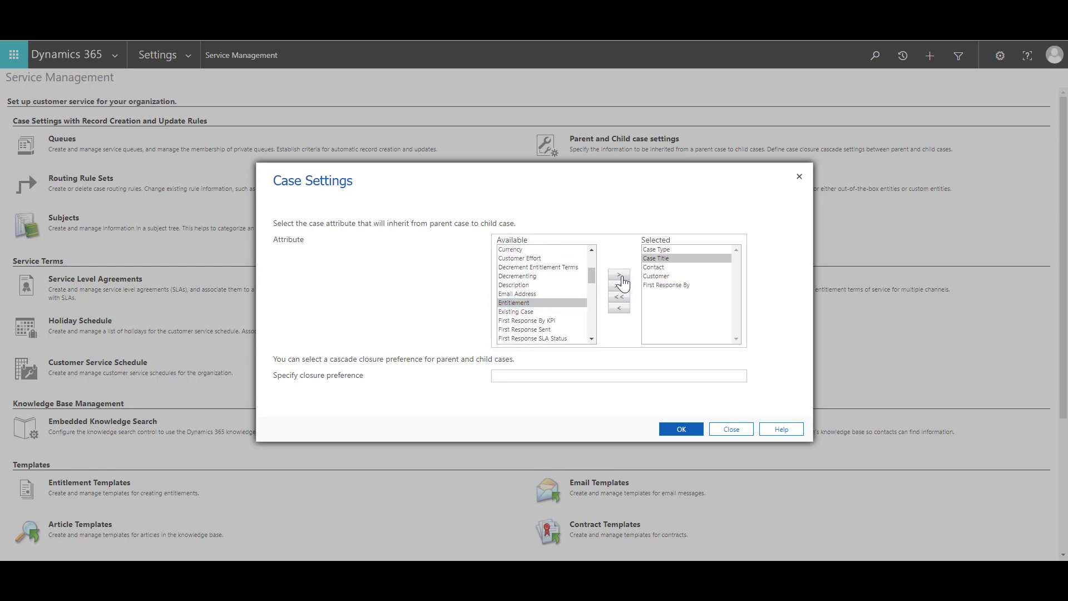
pyautogui.scroll(-5, 593, 340)
pyautogui.click(544, 325)
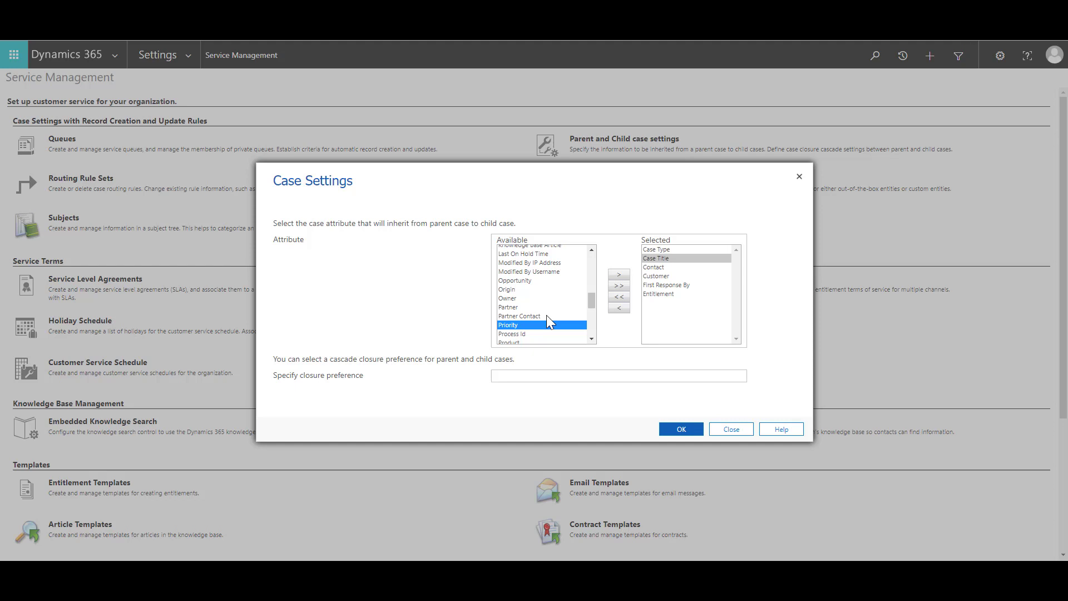
pyautogui.click(619, 275)
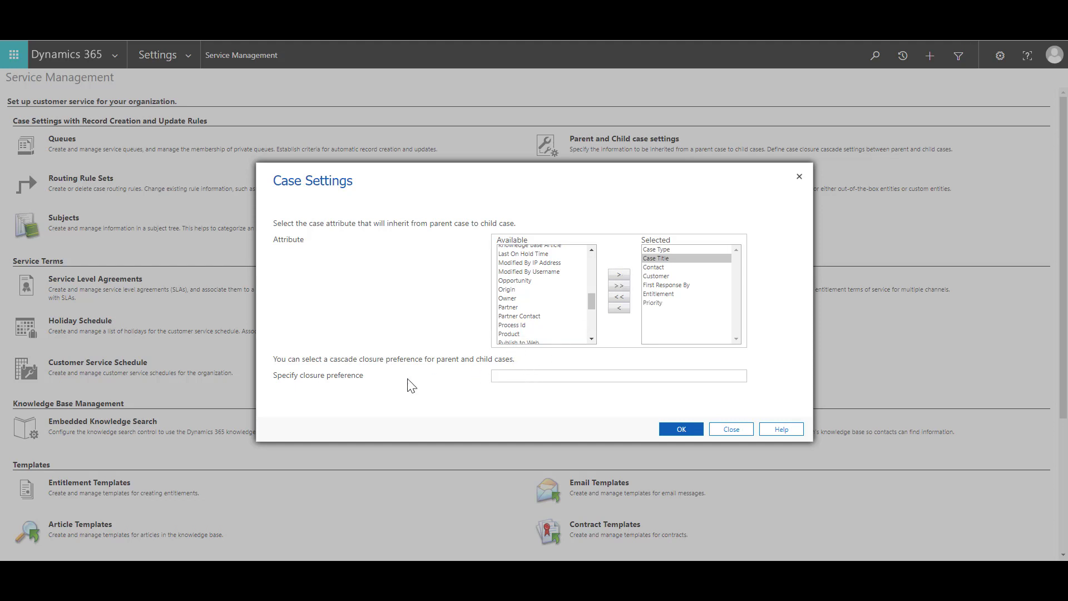
pyautogui.click(534, 381)
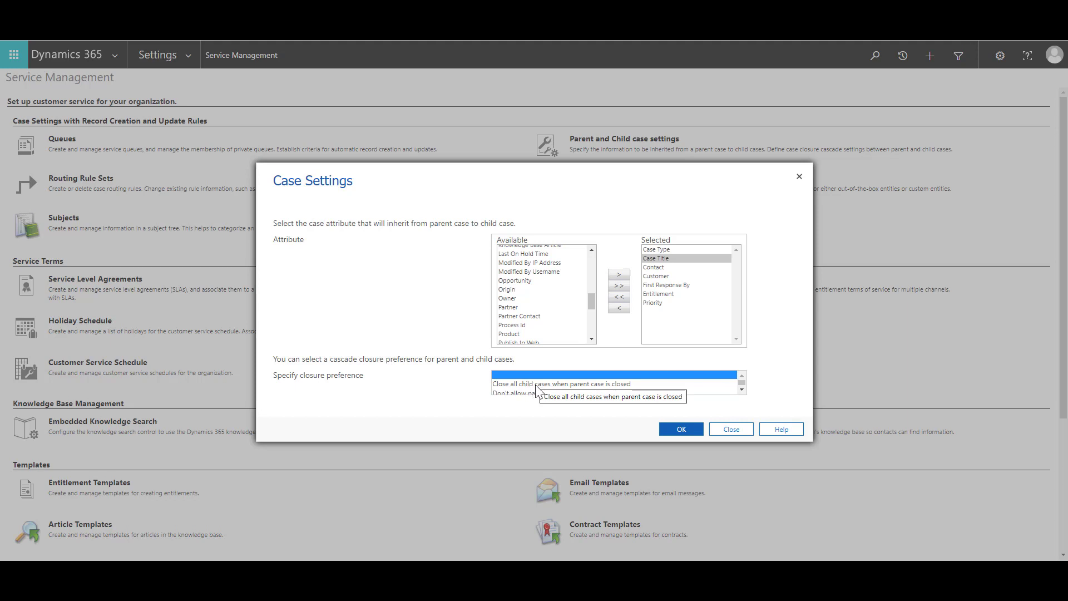
pyautogui.click(536, 385)
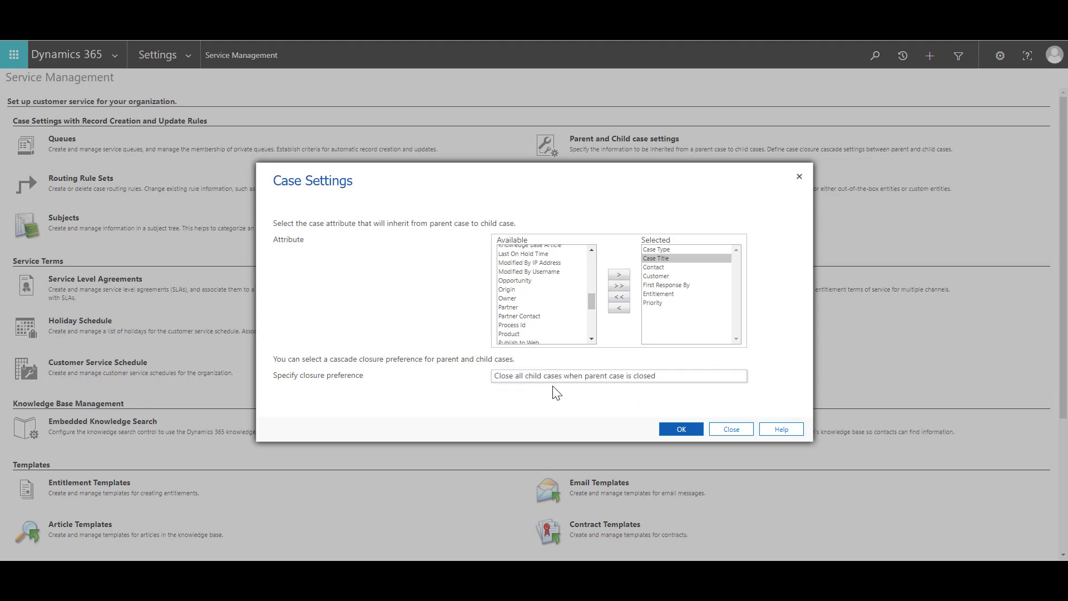
pyautogui.click(680, 433)
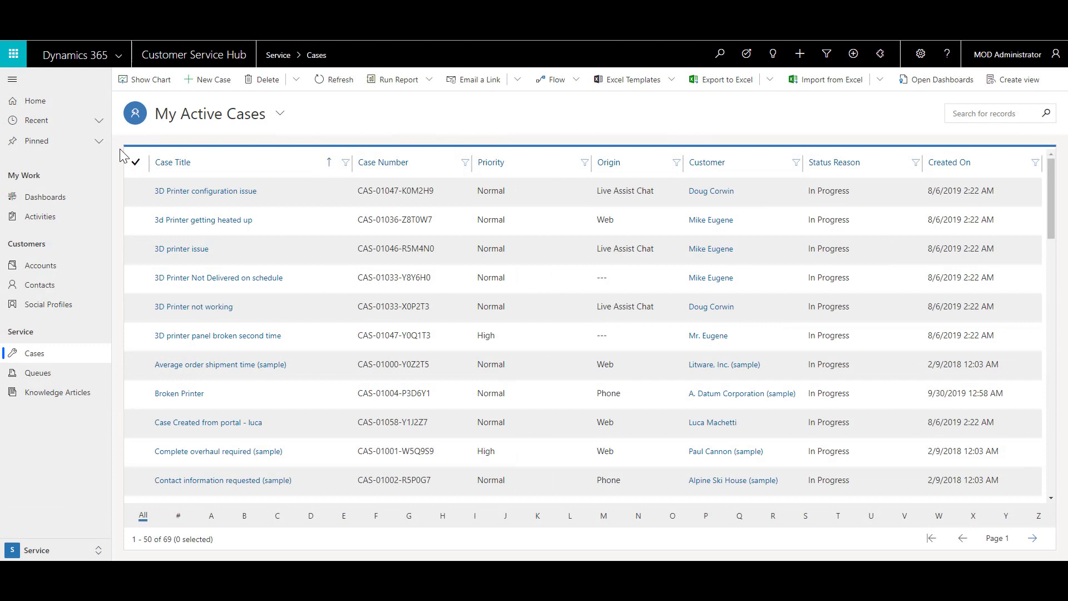
# Step: Open the Tier 1 Dashboard and switch its time range to Custom Time Frame
pyautogui.click(75, 203)
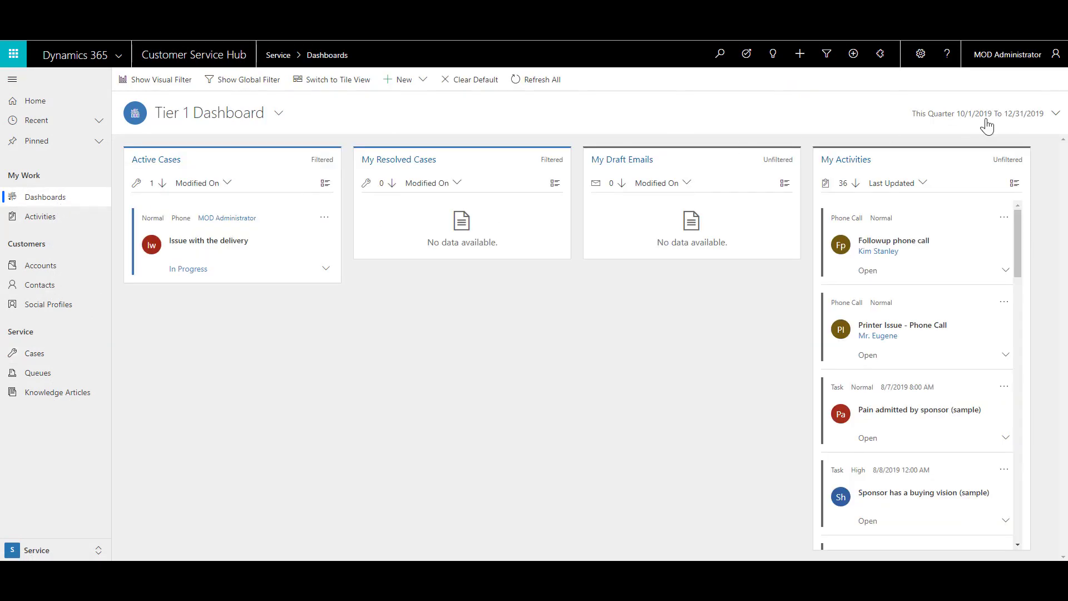
pyautogui.click(1056, 117)
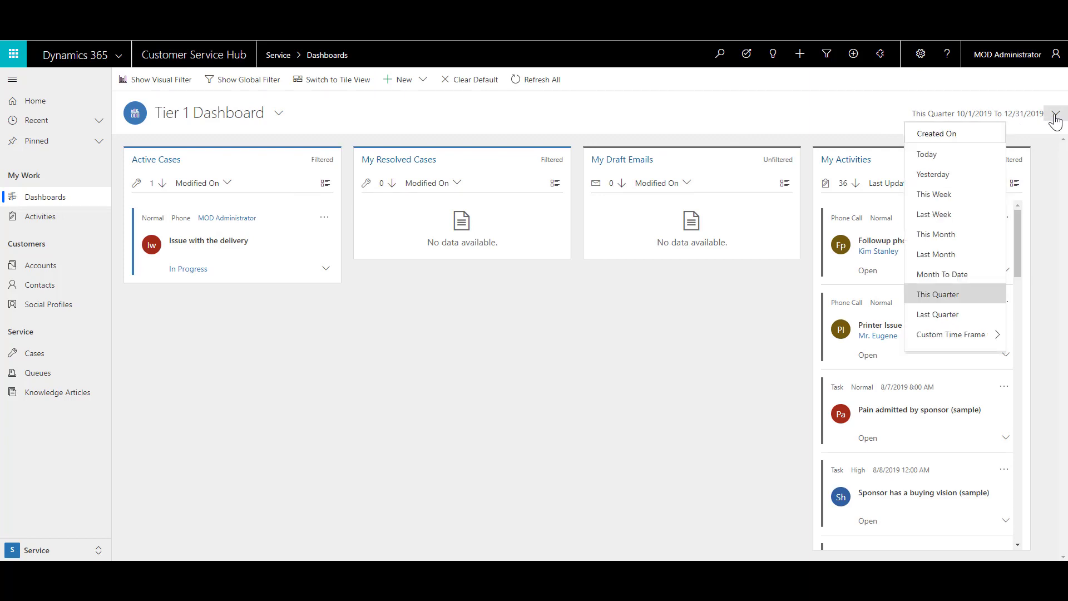
pyautogui.click(955, 334)
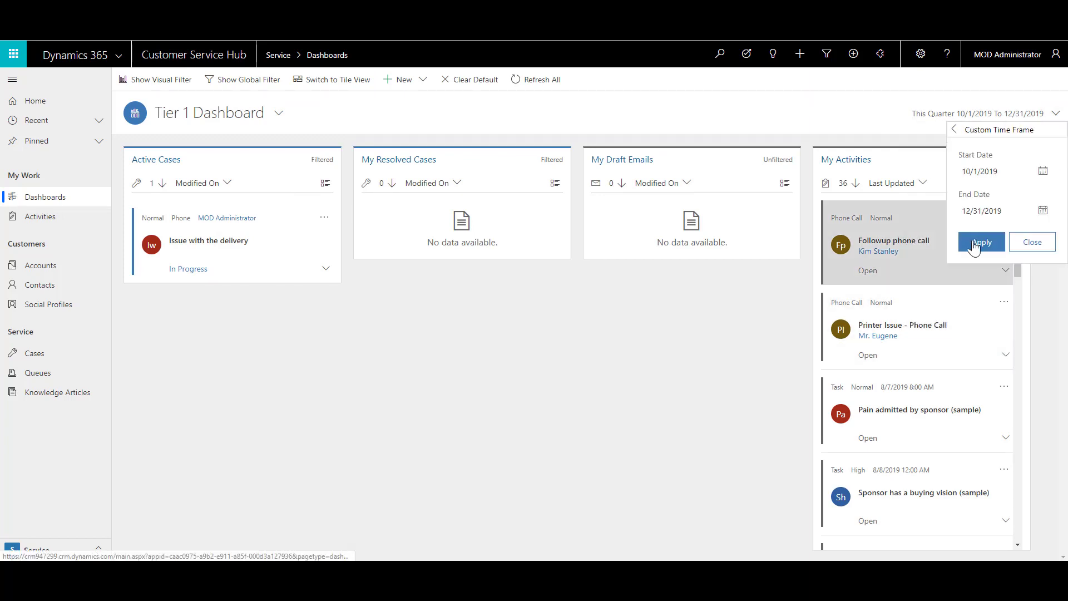
# Step: Set the custom range to 1/1/2018 through 12/31/2019 and apply it to the dashboard
pyautogui.click(1042, 172)
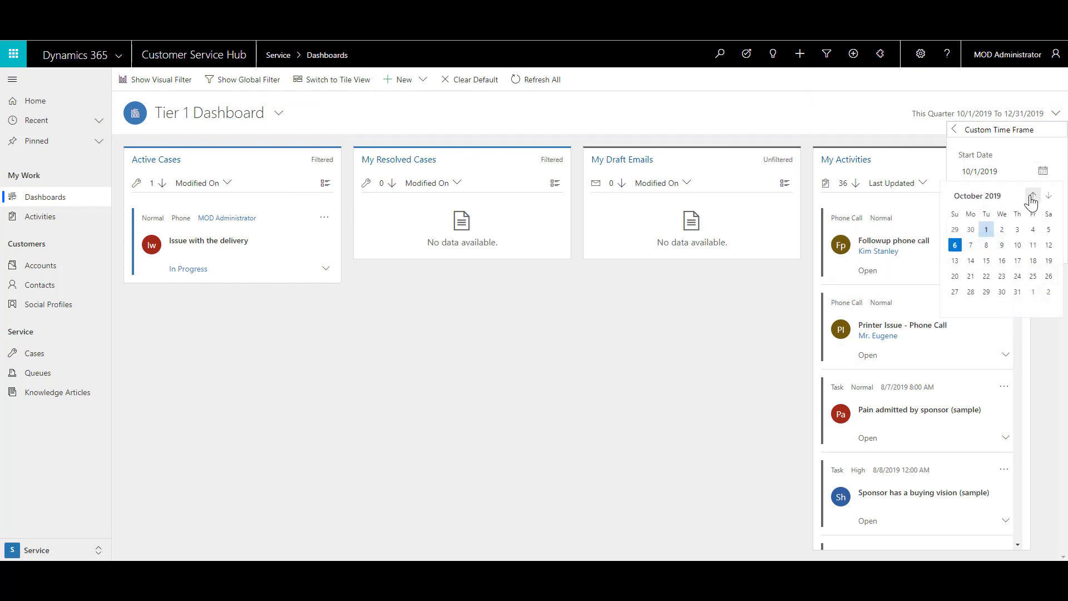
pyautogui.click(1033, 195)
pyautogui.click(1032, 196)
pyautogui.click(1032, 196)
pyautogui.click(1032, 195)
pyautogui.click(1032, 195)
pyautogui.click(1033, 196)
pyautogui.click(1032, 195)
pyautogui.click(1033, 196)
pyautogui.click(1032, 196)
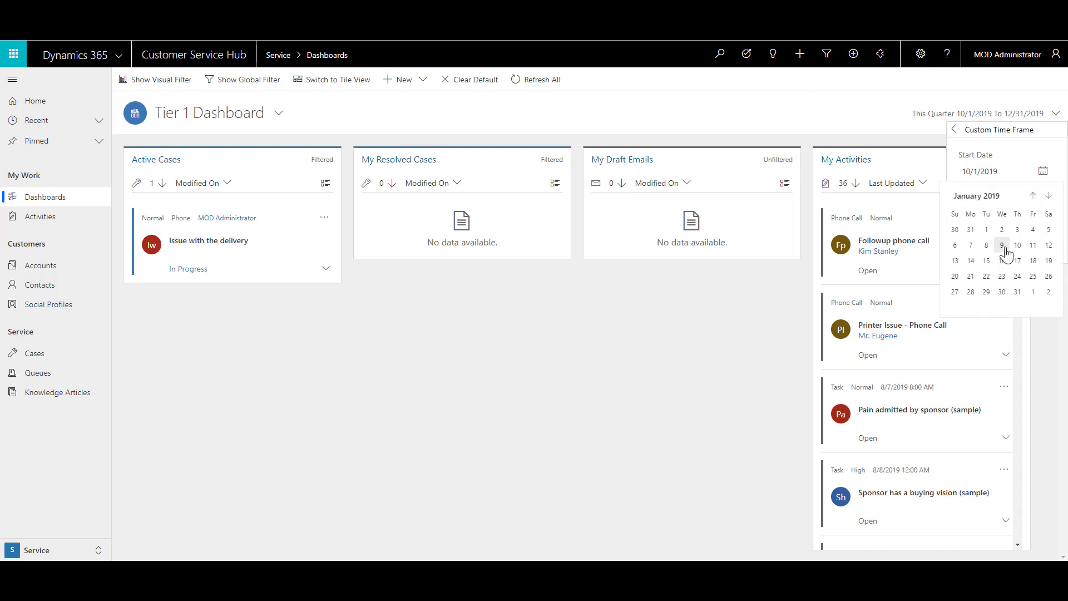
pyautogui.click(987, 229)
pyautogui.click(1043, 210)
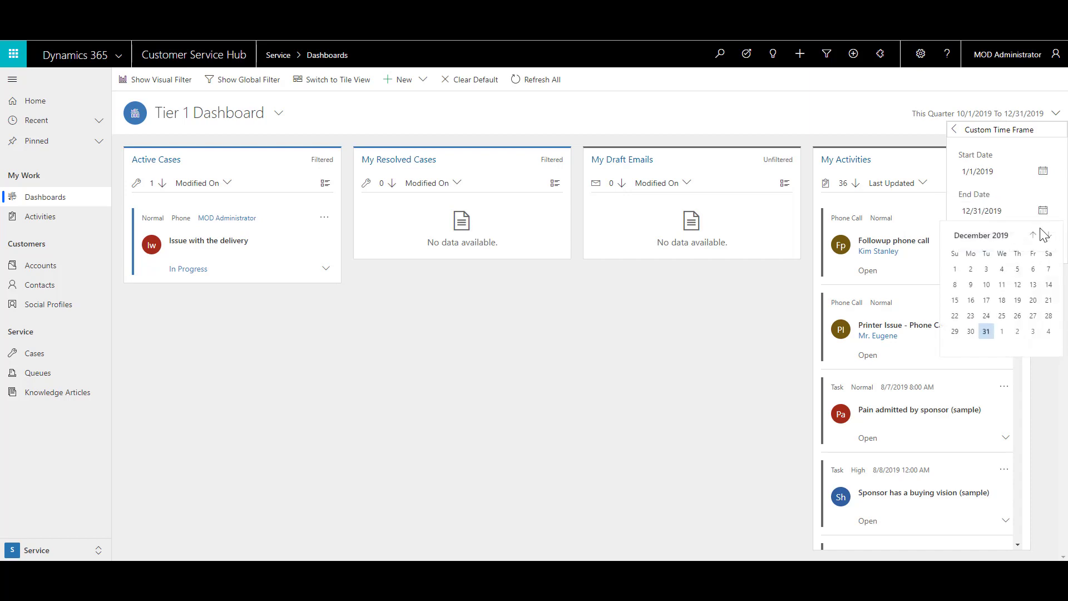
pyautogui.click(987, 331)
pyautogui.click(981, 242)
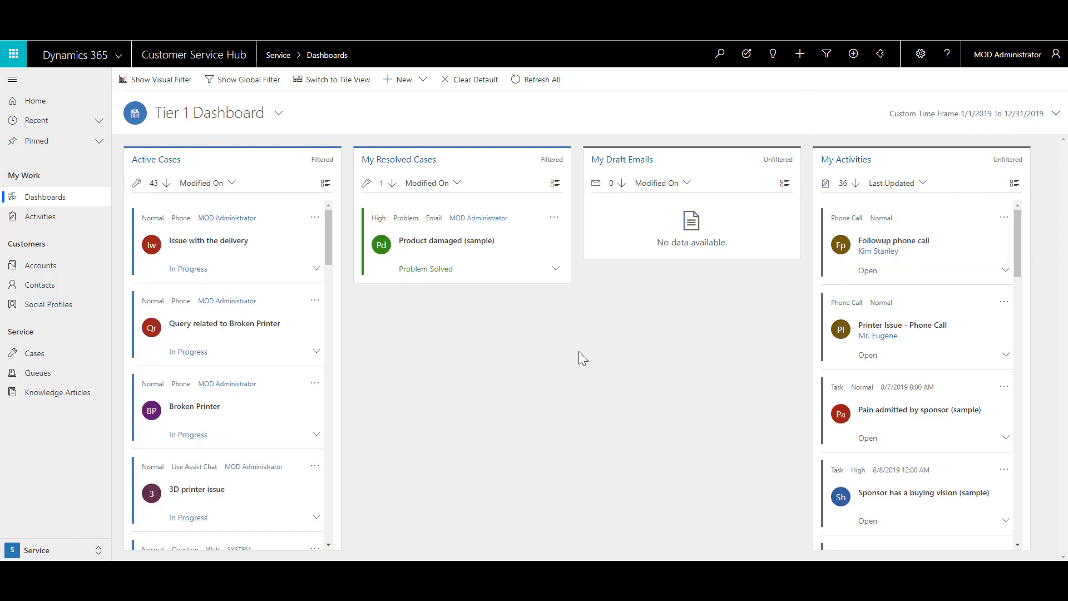
pyautogui.scroll(-5, 137, 220)
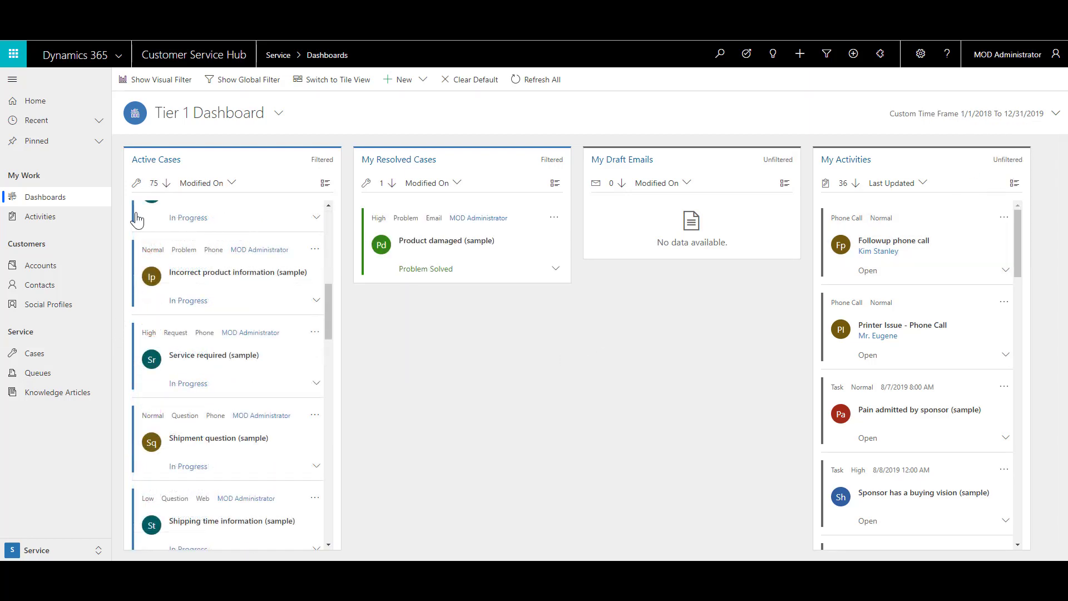
# Step: Show the visual filter charts and filter the dashboard to the 17 Phone-origin cases
pyautogui.click(173, 83)
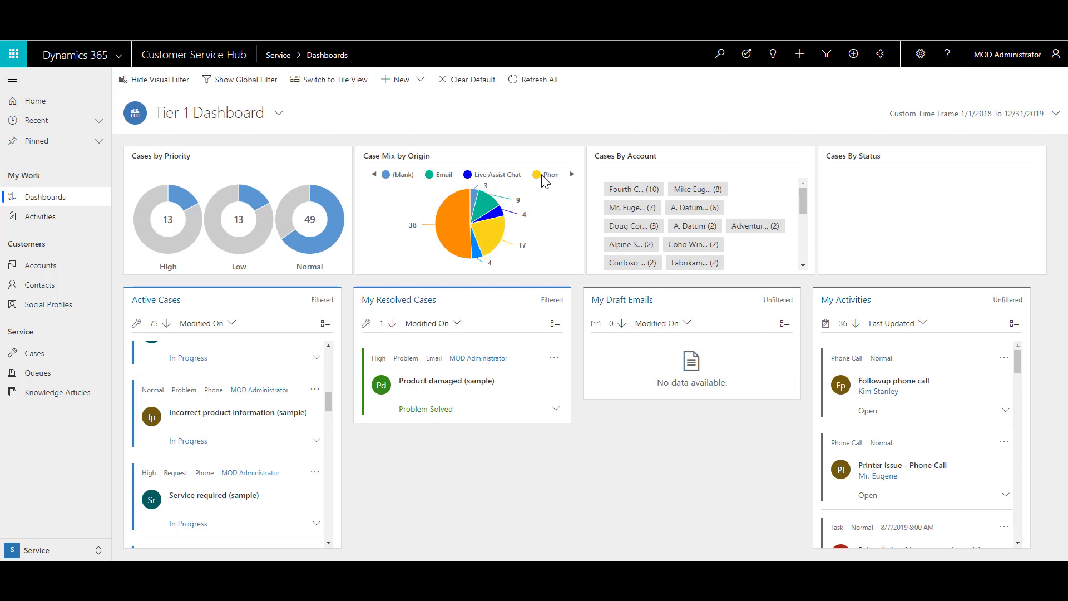
pyautogui.moveTo(495, 236)
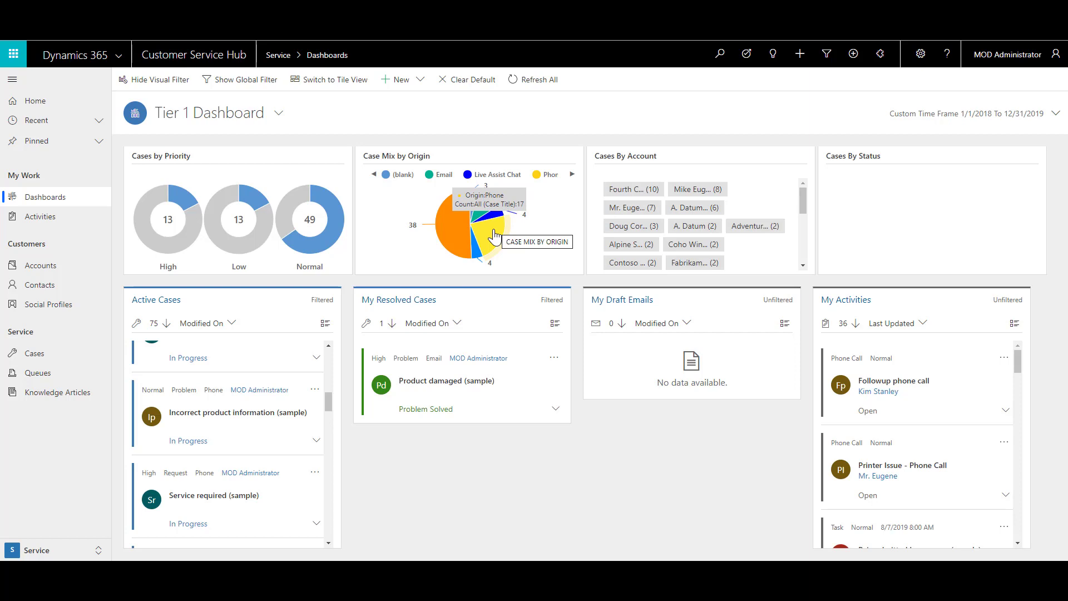
pyautogui.click(494, 237)
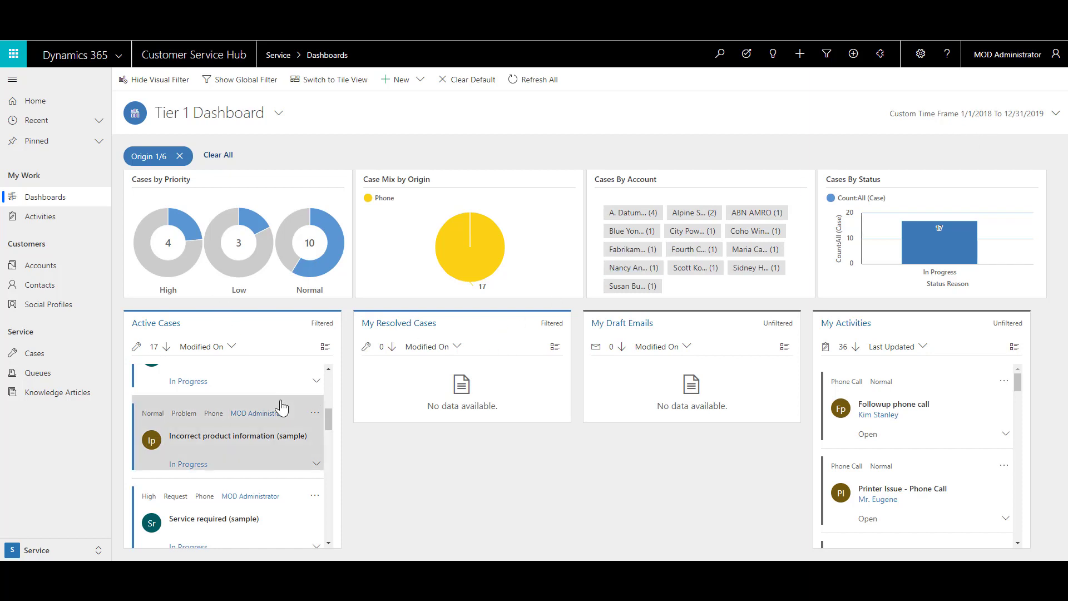
pyautogui.scroll(-1, 280, 411)
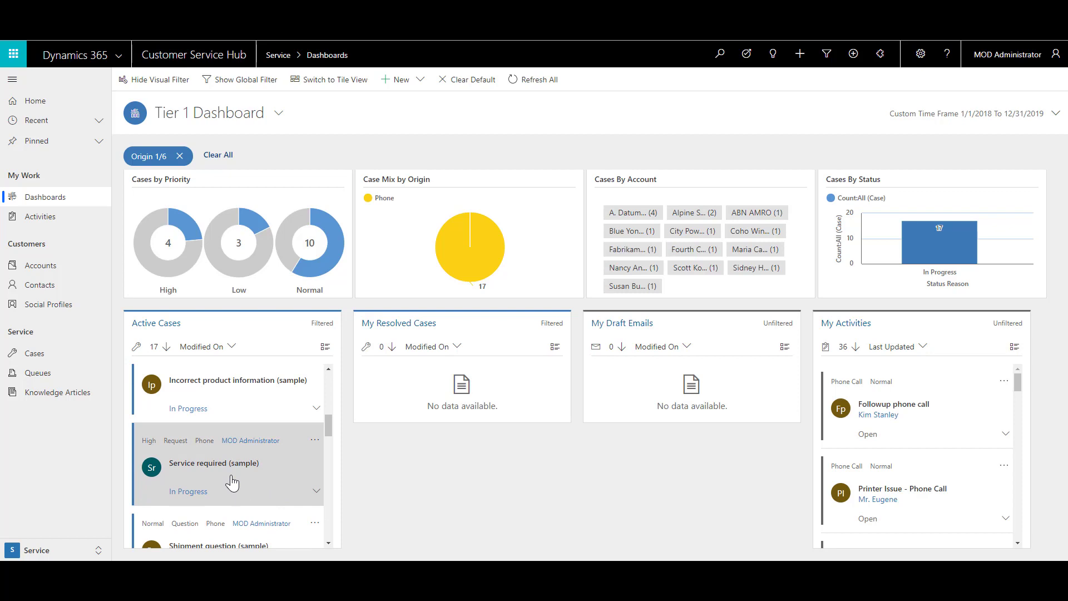
# Step: Open the Service required (sample) case and expand the Timeline's new-activity list
pyautogui.click(213, 463)
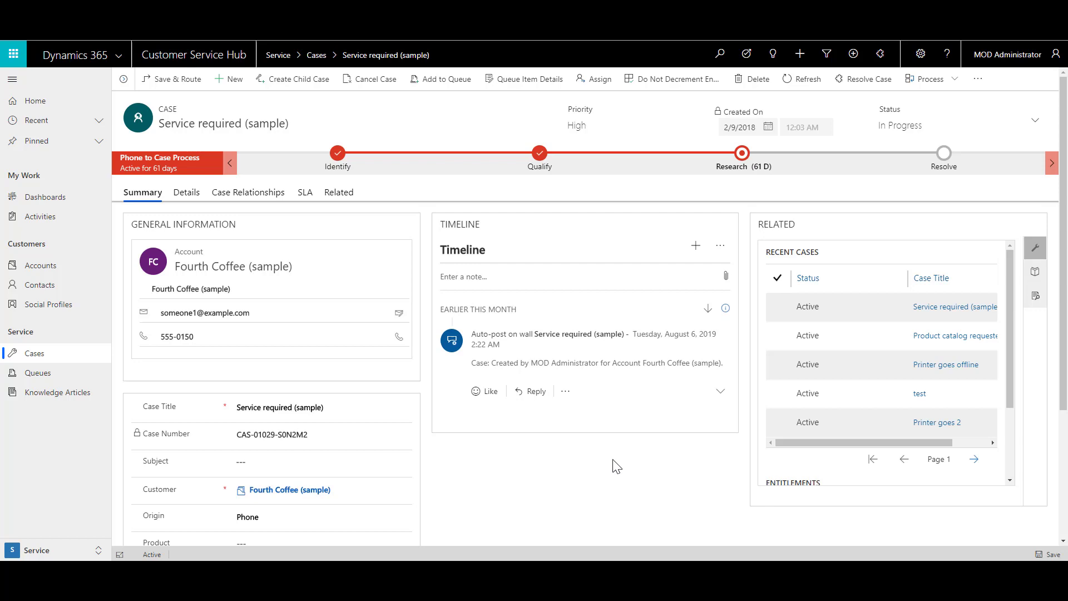
pyautogui.click(696, 246)
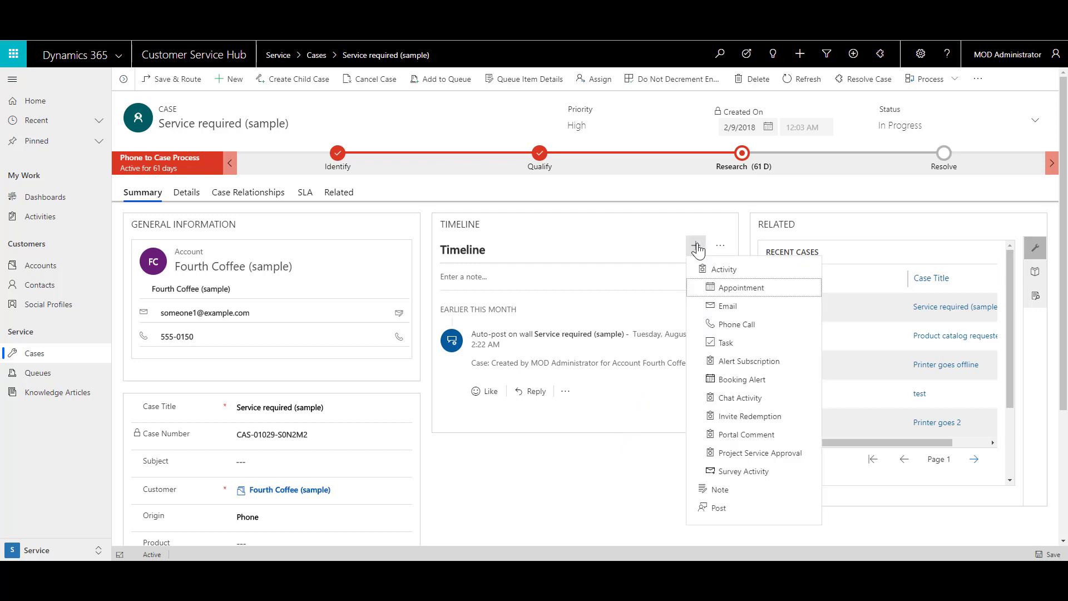
# Step: Log a 'Follow-up call' phone call lasting 15 minutes with Normal priority on the case
pyautogui.click(744, 328)
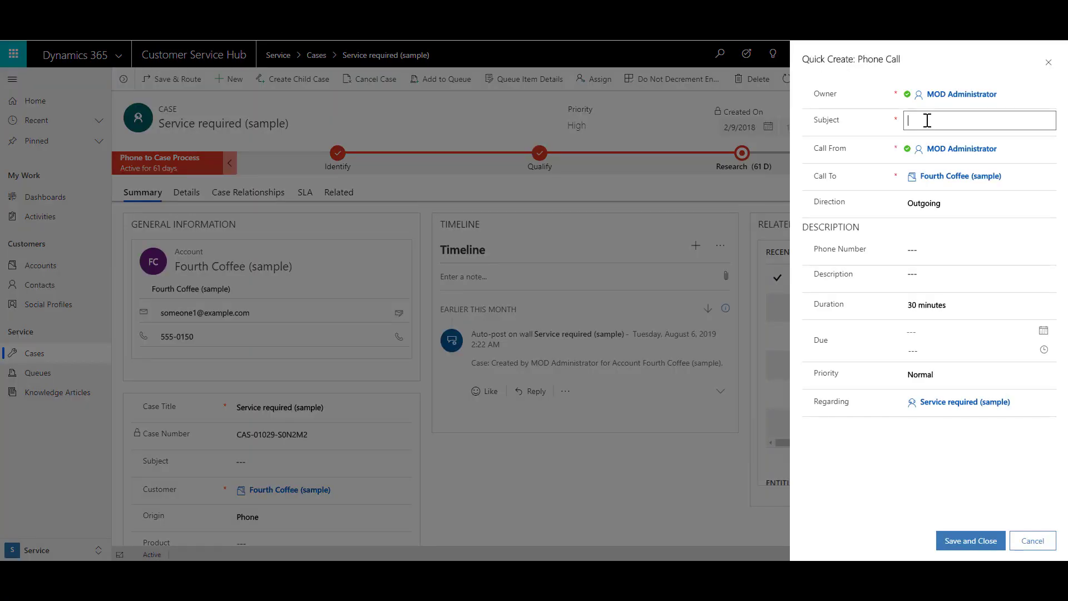
pyautogui.write('Follow-up call')
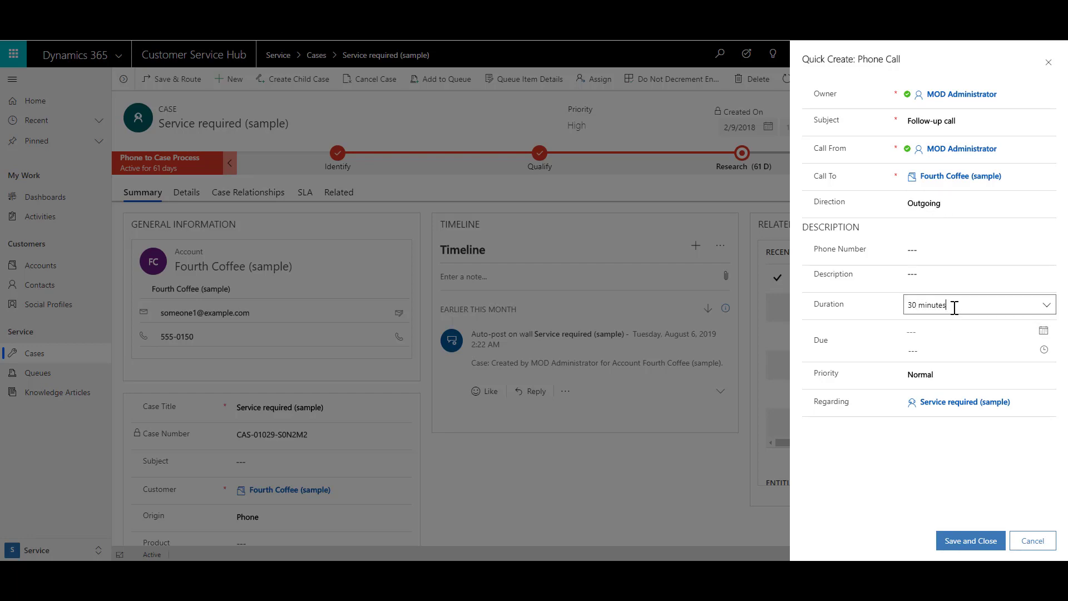
pyautogui.click(1046, 305)
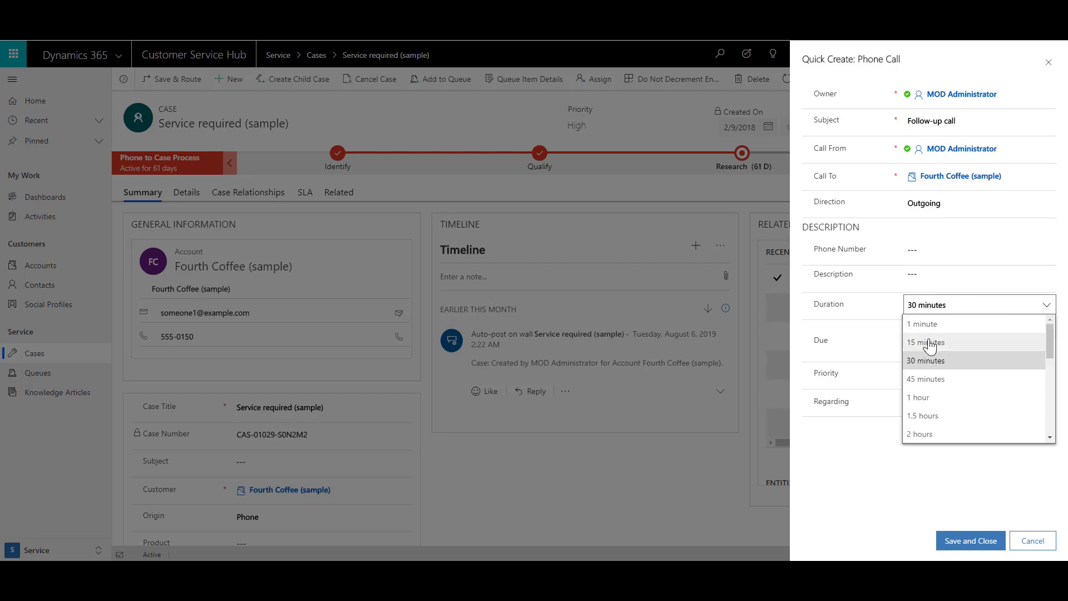
pyautogui.click(933, 341)
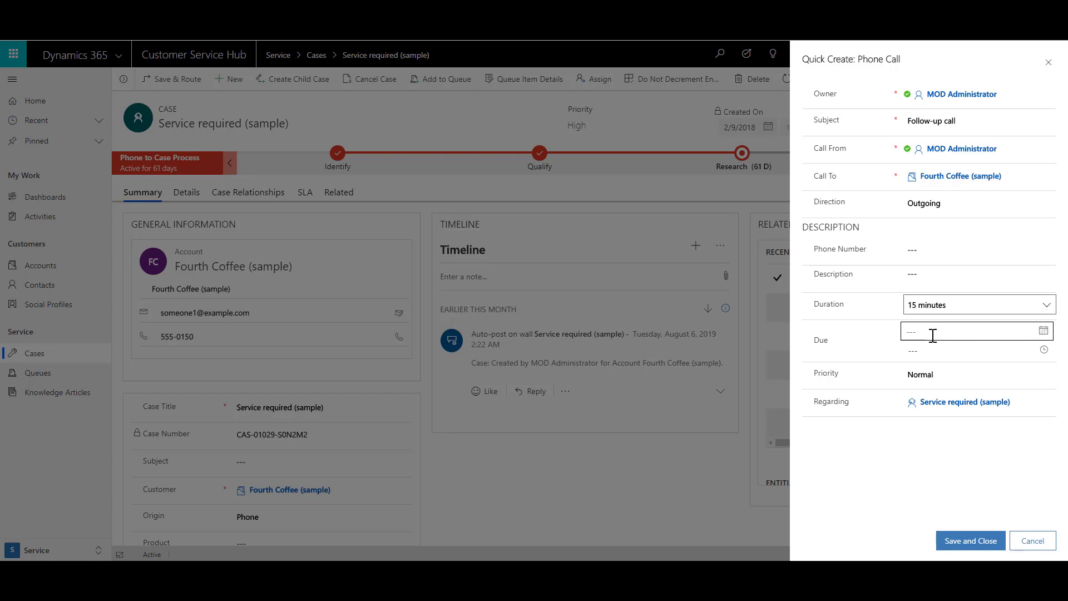
pyautogui.click(947, 374)
pyautogui.click(947, 375)
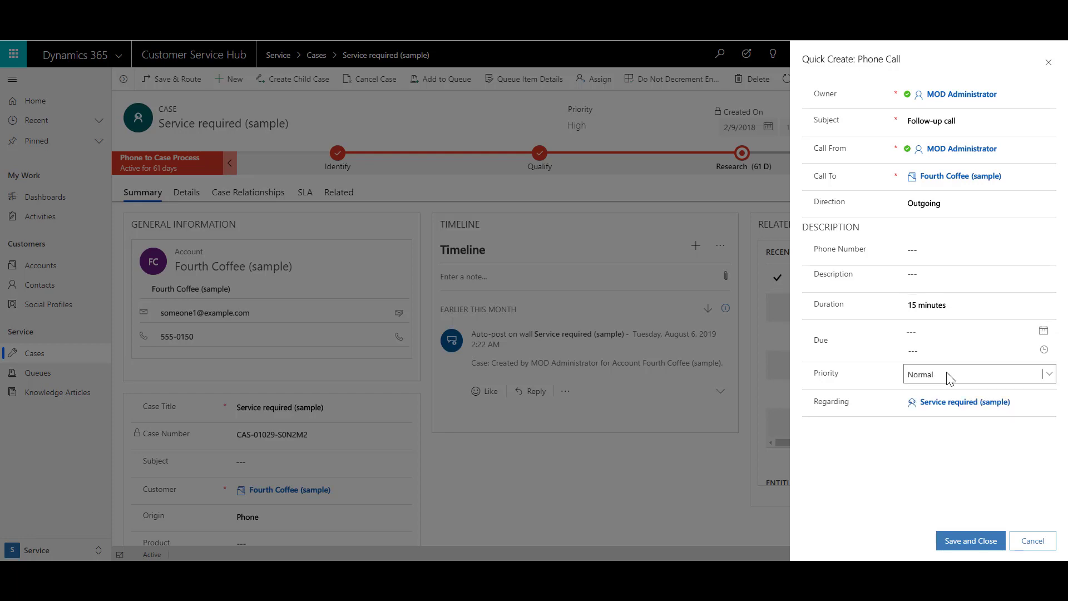
pyautogui.click(978, 549)
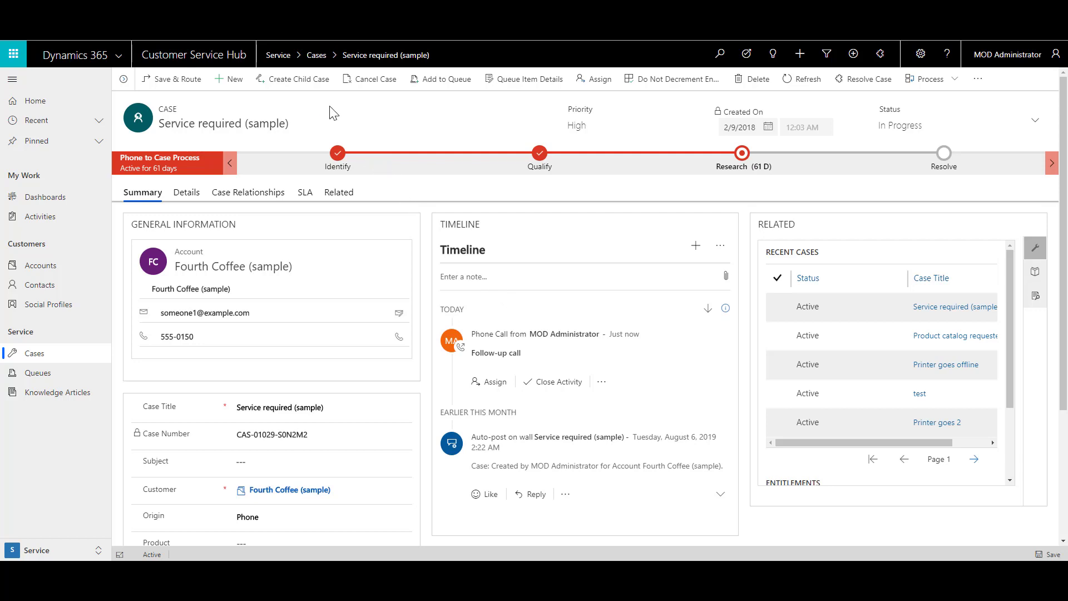
# Step: Create a Problem-type, Phone-origin child case titled 'Service required -- Password Reset'
pyautogui.click(299, 79)
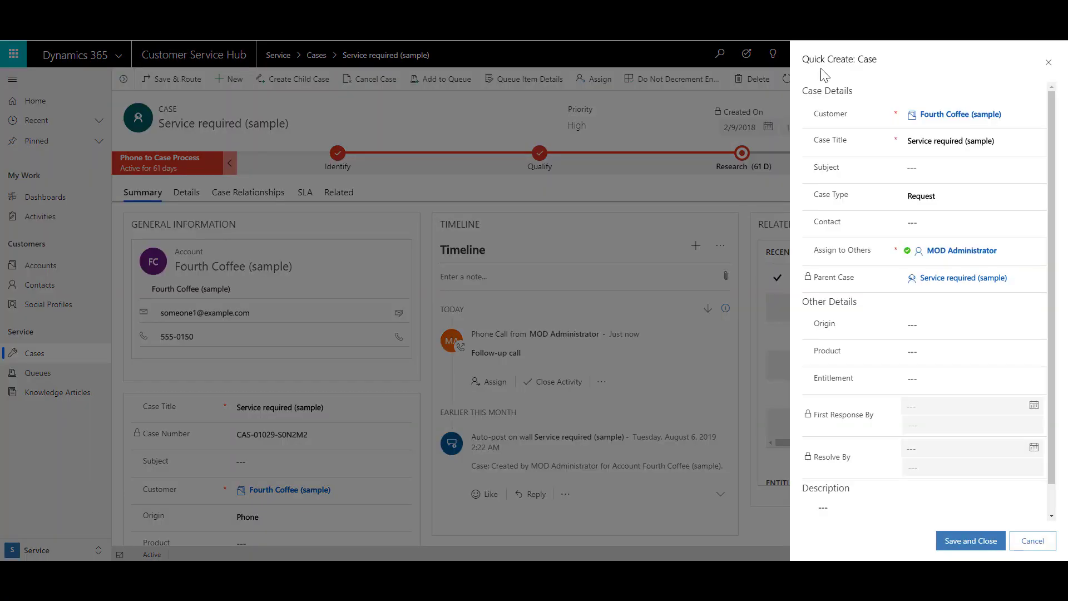
pyautogui.click(935, 145)
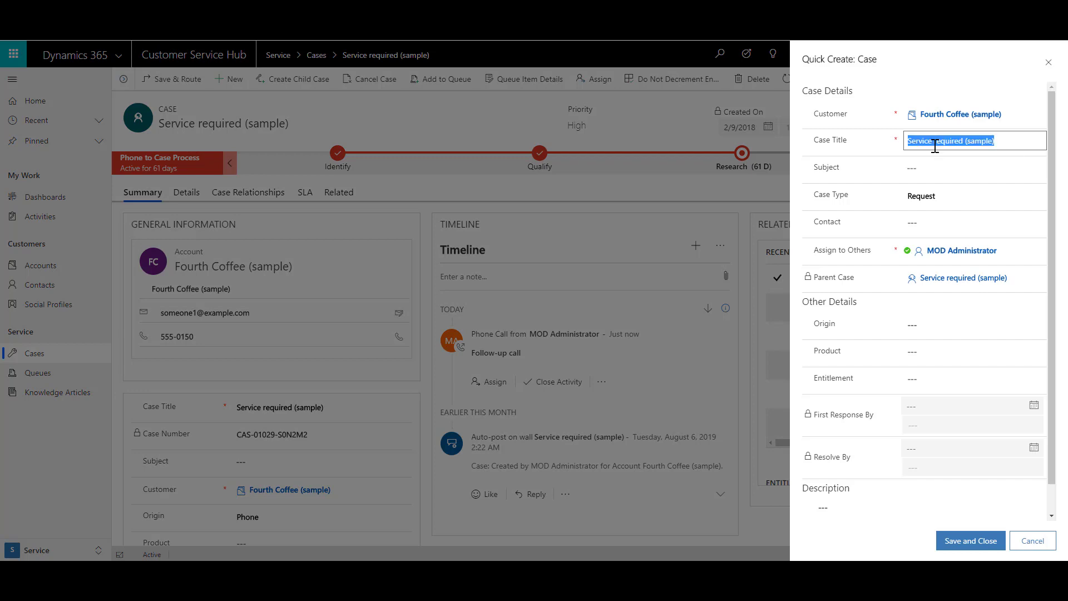
pyautogui.hotkey('ctrl', 'v')
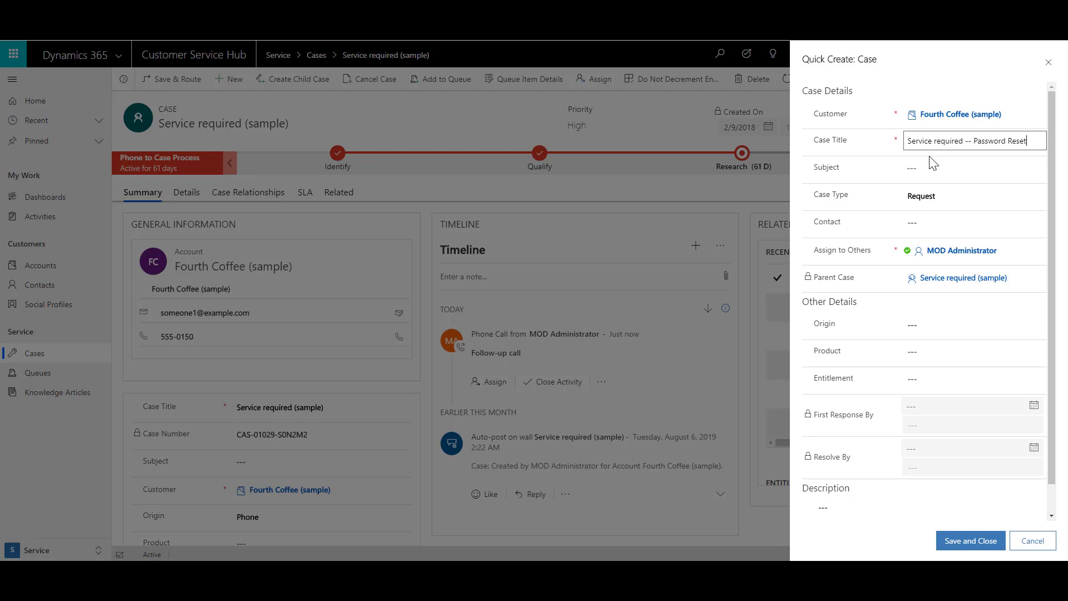
pyautogui.click(938, 198)
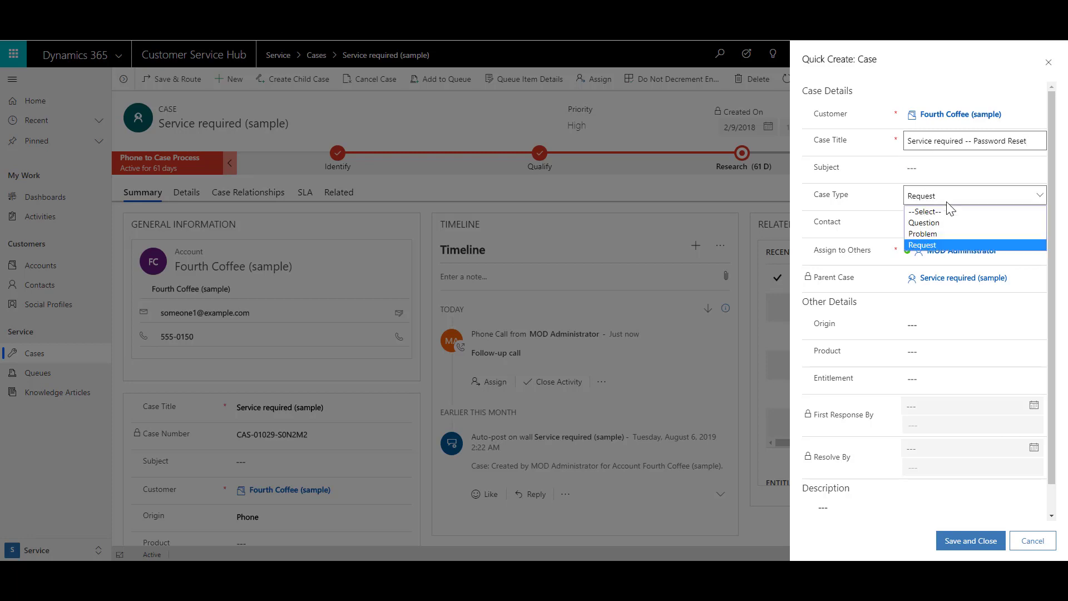
pyautogui.click(937, 233)
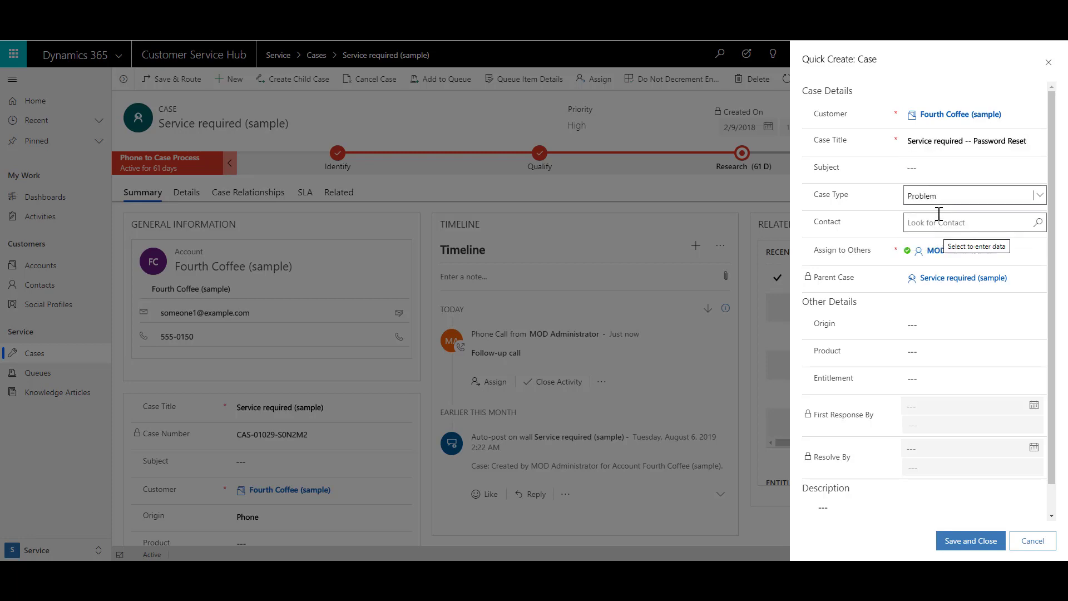
pyautogui.click(949, 251)
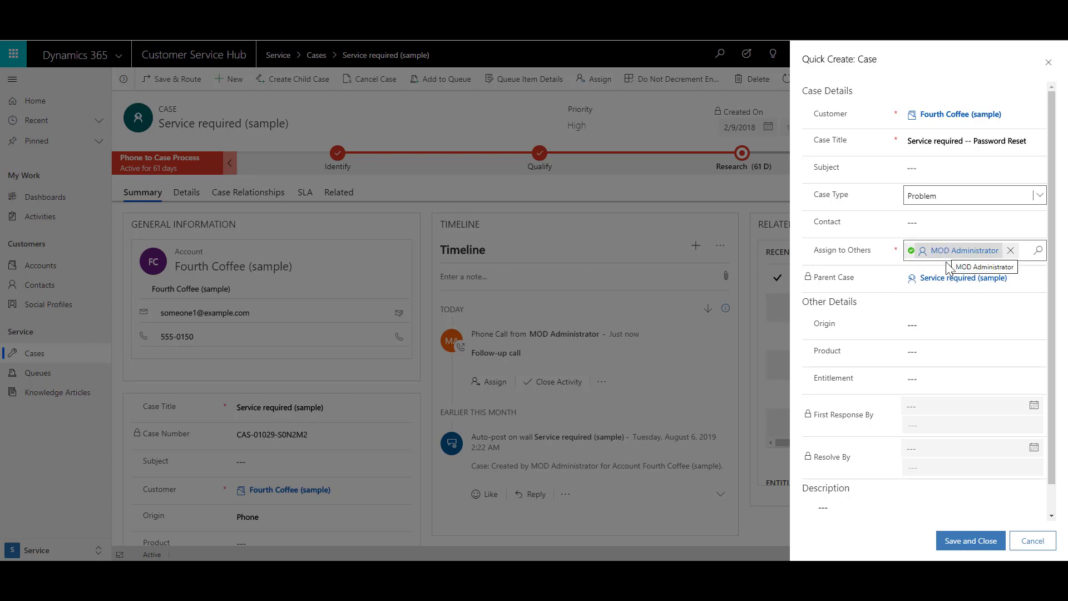
pyautogui.click(945, 325)
pyautogui.click(936, 361)
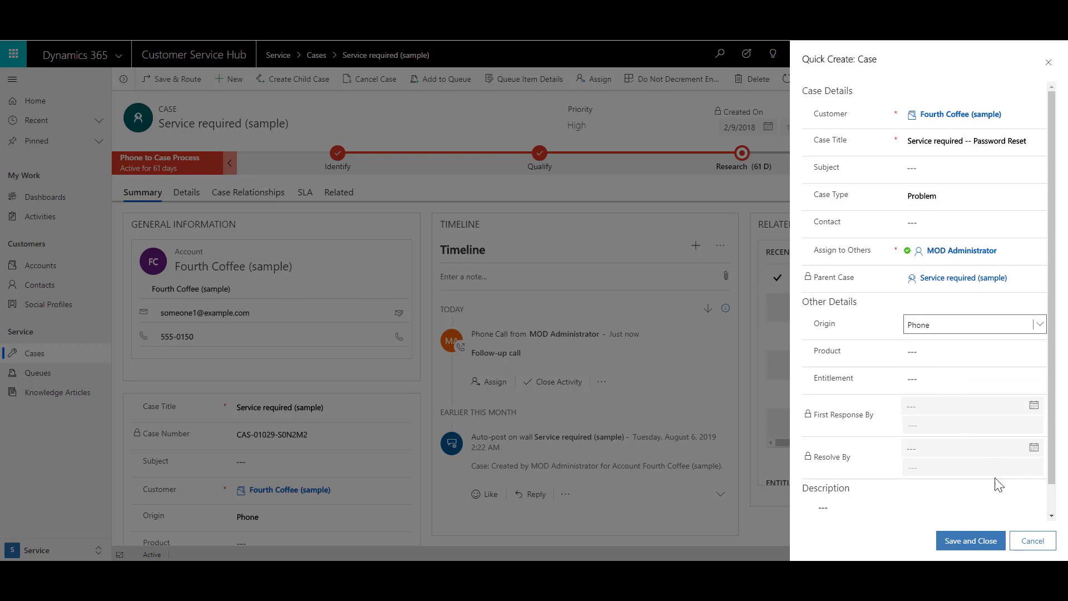
pyautogui.click(970, 541)
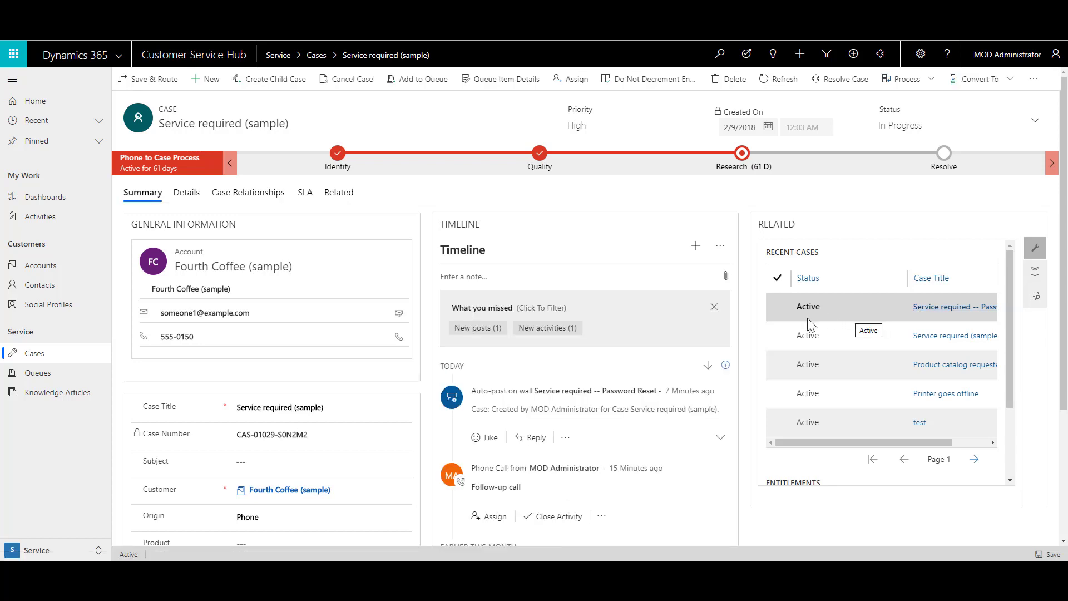
# Step: Show the parent case's Case Relationships tab listing its child cases
pyautogui.click(234, 200)
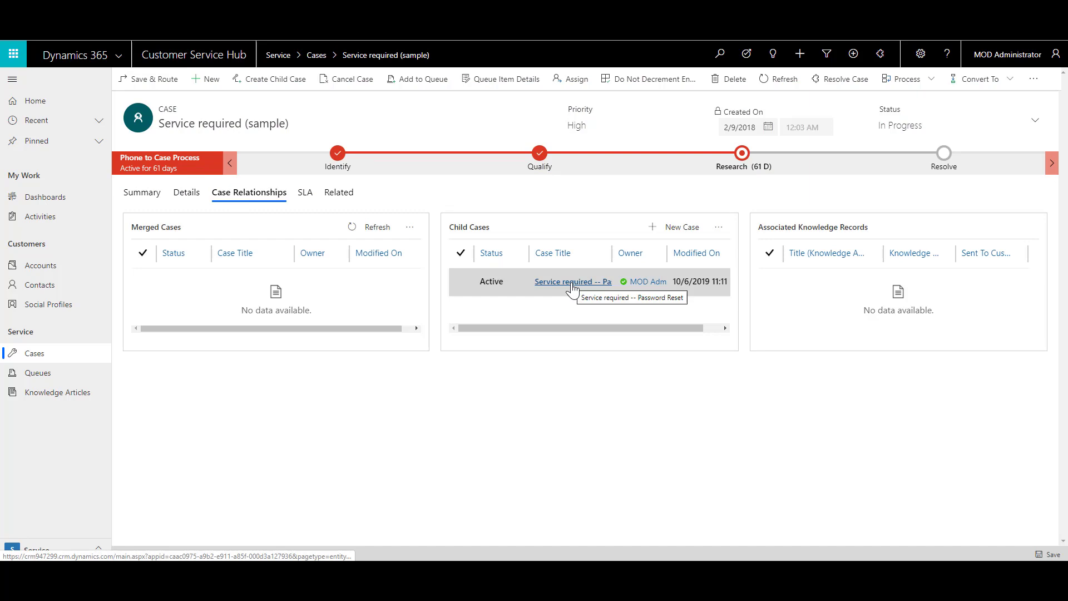
# Step: Open the Password Reset child case and view its Details, showing its parent case
pyautogui.click(572, 282)
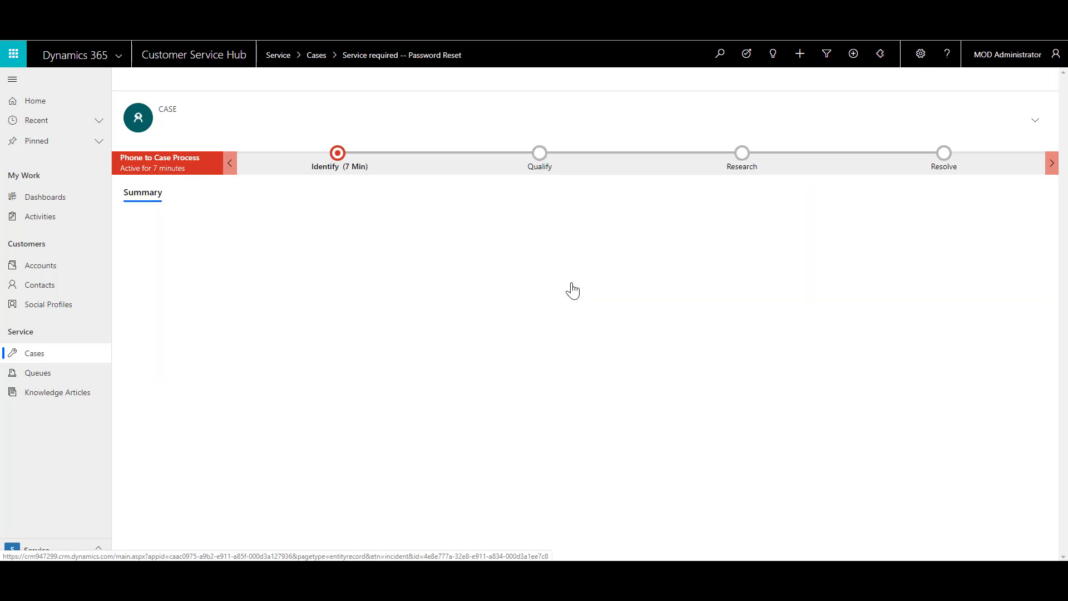
pyautogui.click(186, 199)
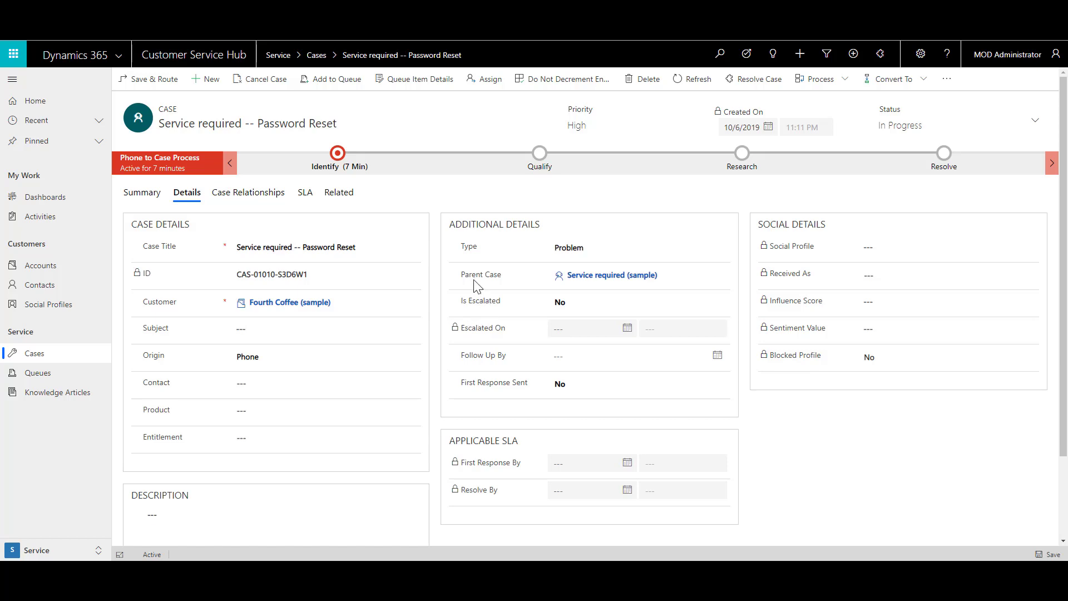
# Step: Return to the parent case and browse the 6 knowledge base articles matching it
pyautogui.click(588, 278)
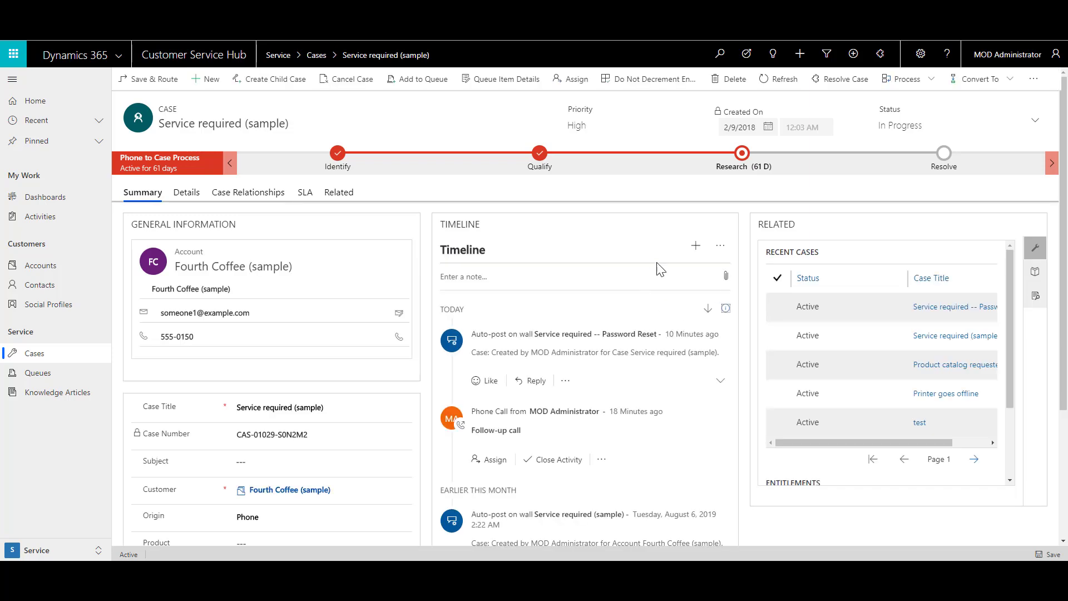
pyautogui.click(1038, 279)
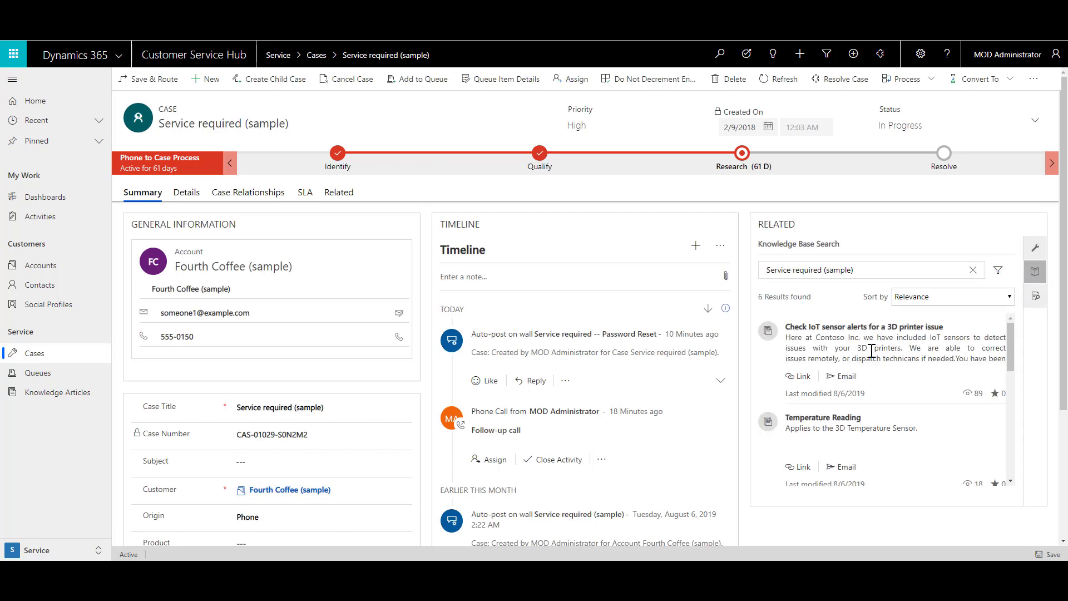
pyautogui.scroll(-1, 867, 350)
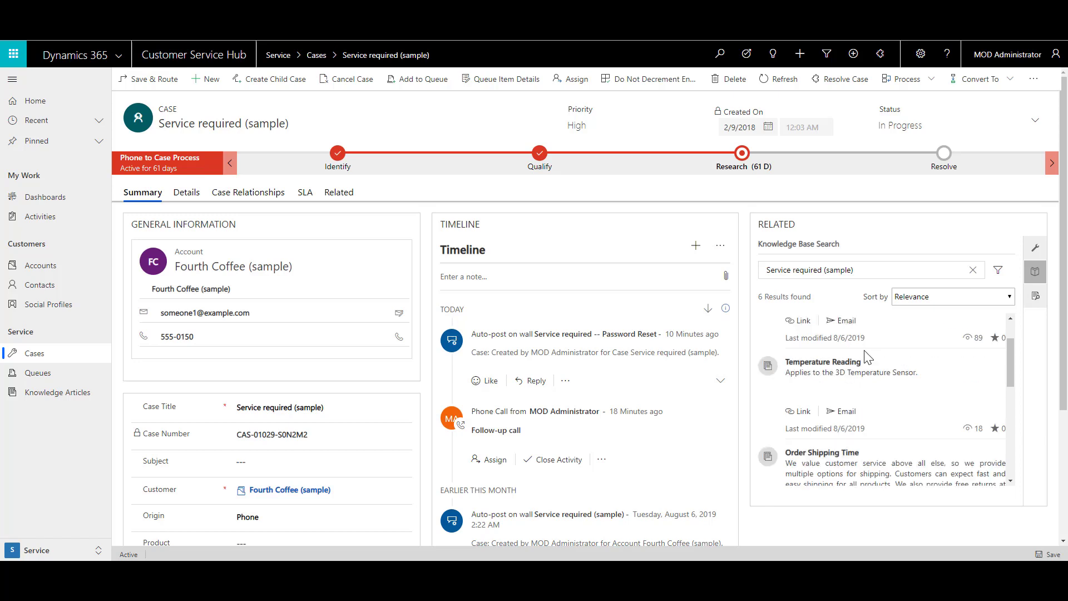
pyautogui.scroll(1, 866, 350)
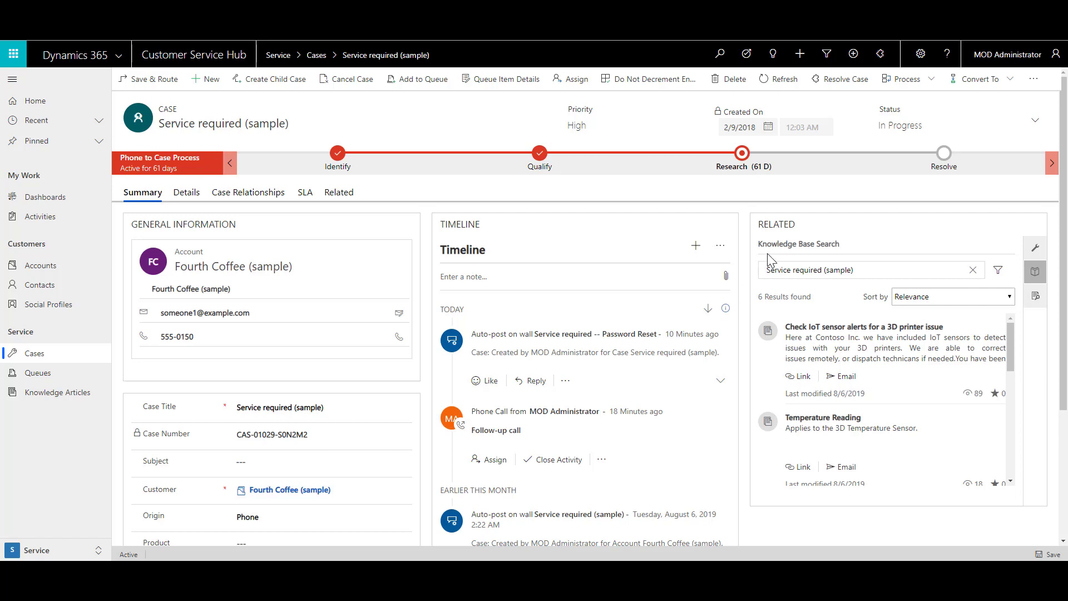
# Step: Resolve the parent case with resolution 'Reset the Password' and 1 hour of billable time
pyautogui.click(840, 87)
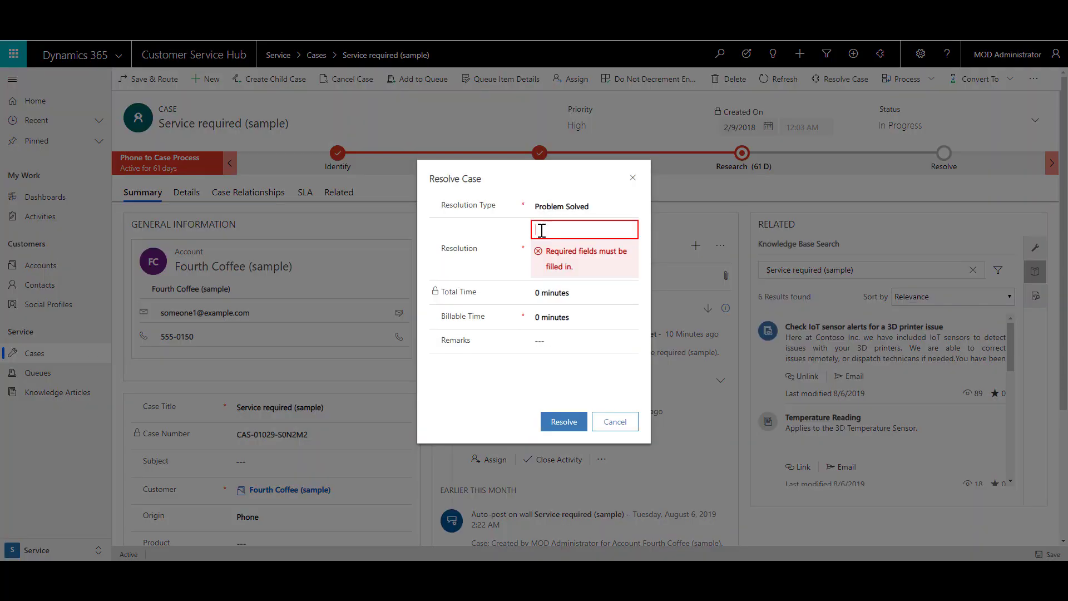
pyautogui.write('Reset the Password')
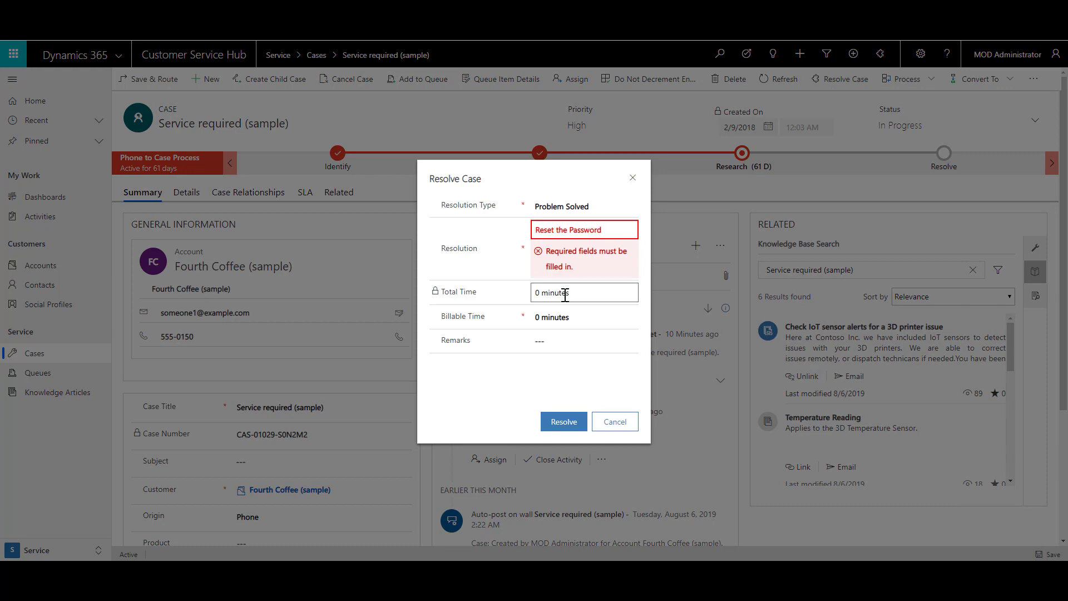
pyautogui.click(572, 314)
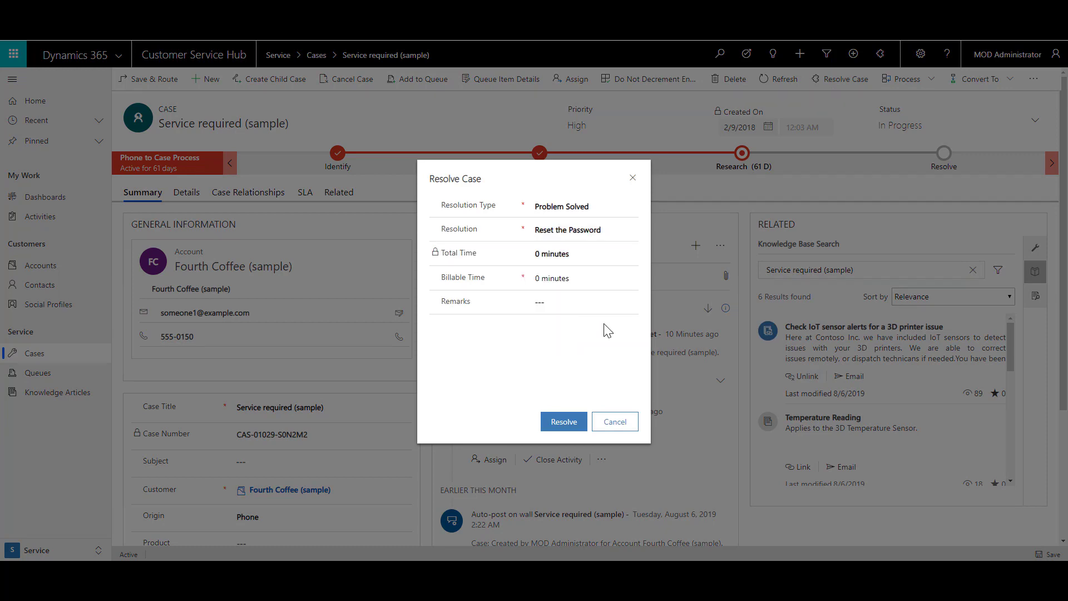
pyautogui.click(634, 282)
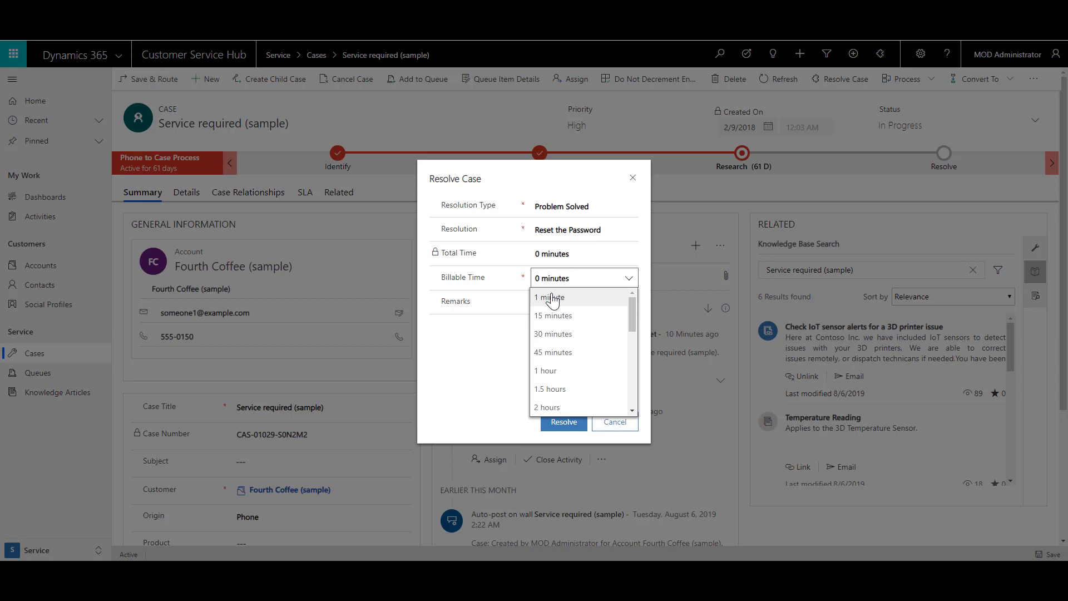
pyautogui.click(567, 371)
pyautogui.click(568, 420)
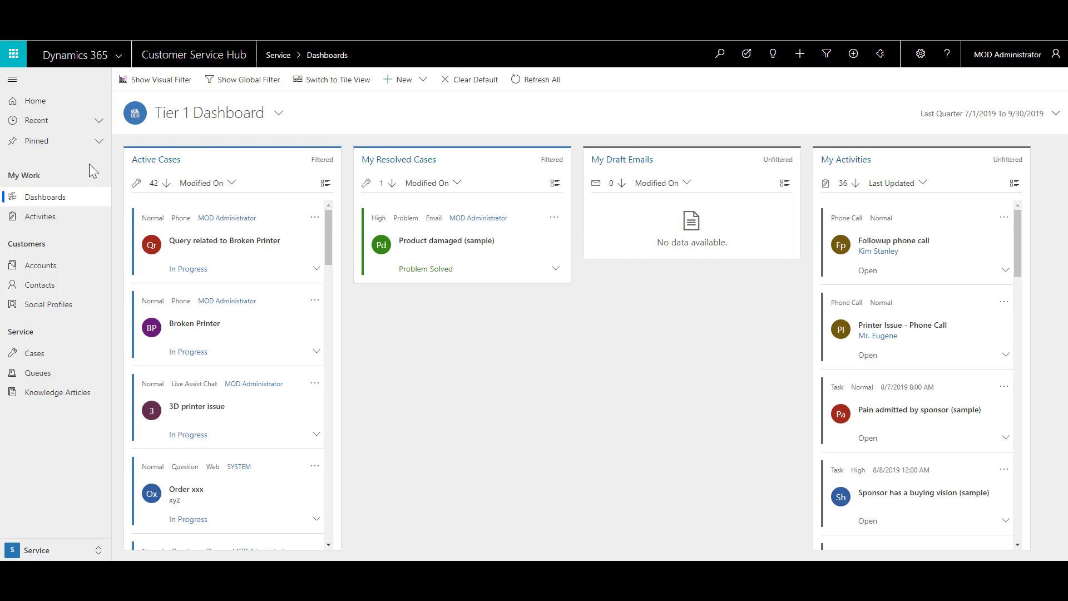
# Step: Filter active cases to P titles; select Product catalog requested (sample) and Product question (sample)
pyautogui.click(53, 358)
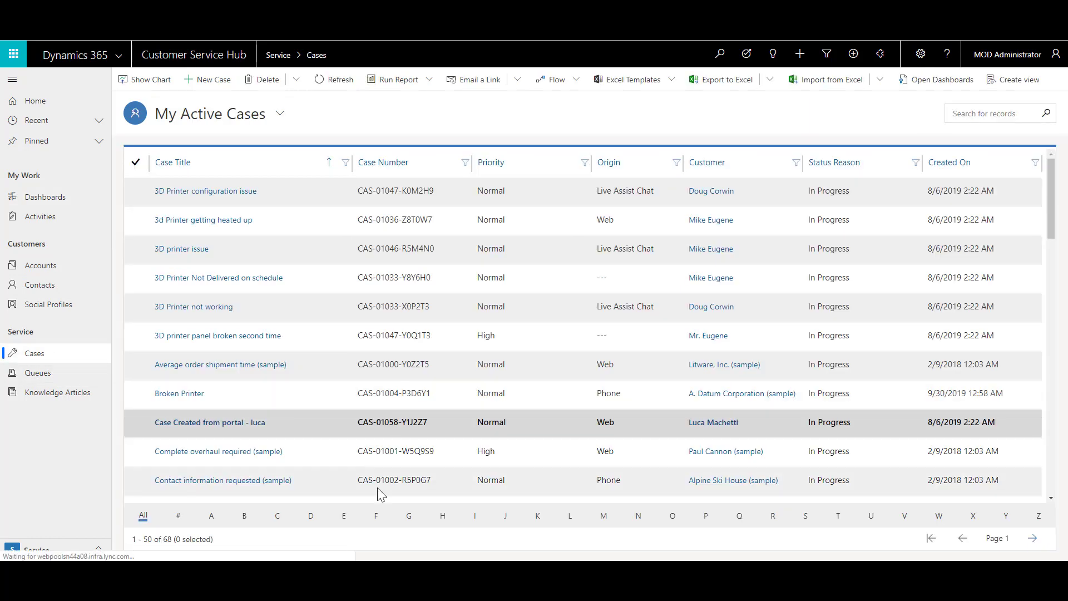
pyautogui.click(706, 517)
pyautogui.click(705, 516)
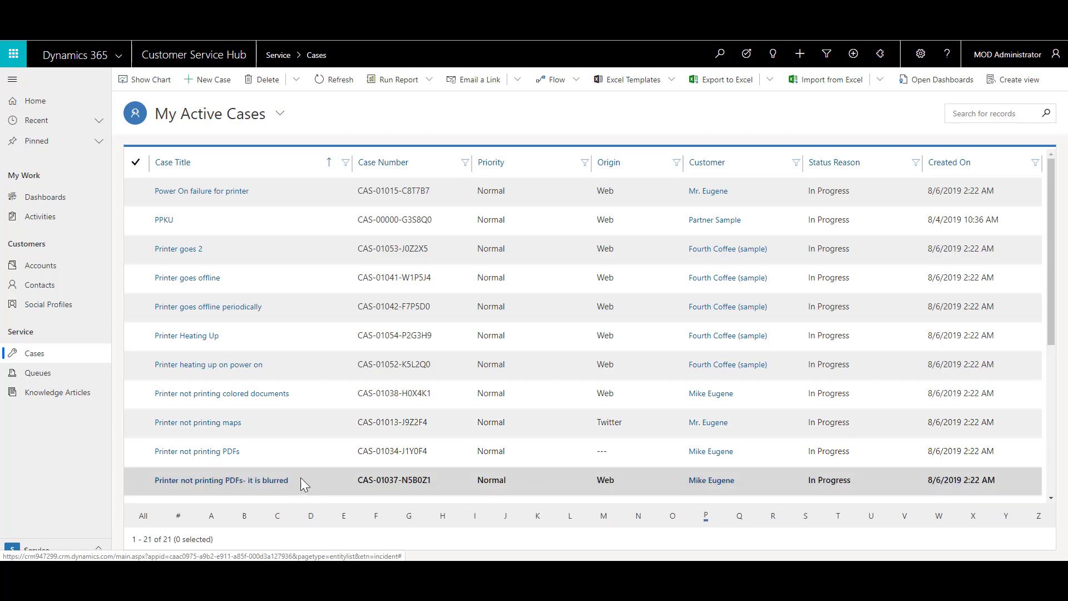
pyautogui.scroll(-5, 168, 469)
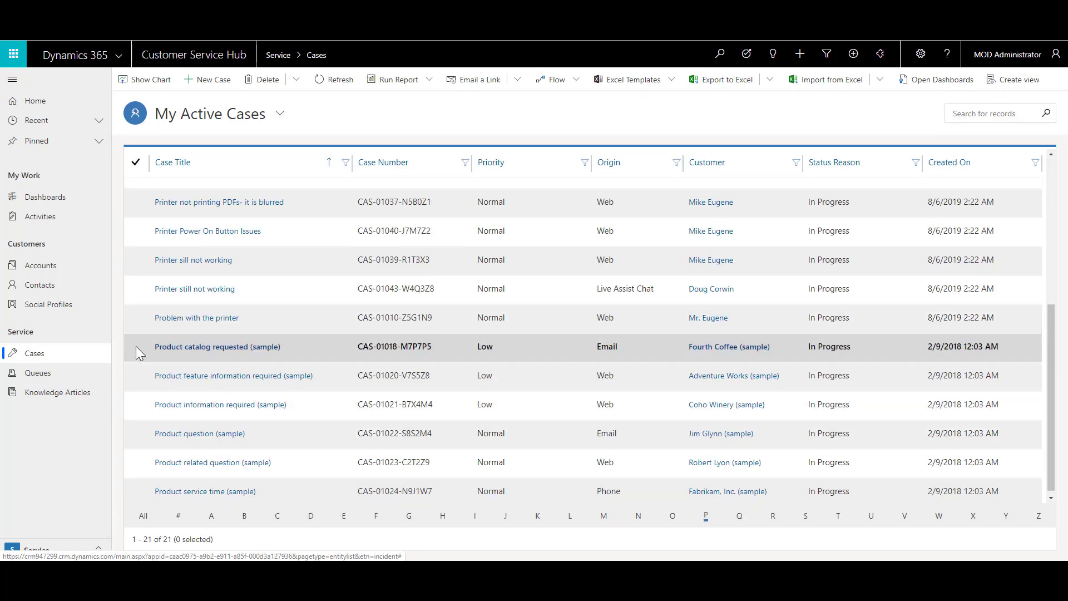
pyautogui.click(136, 346)
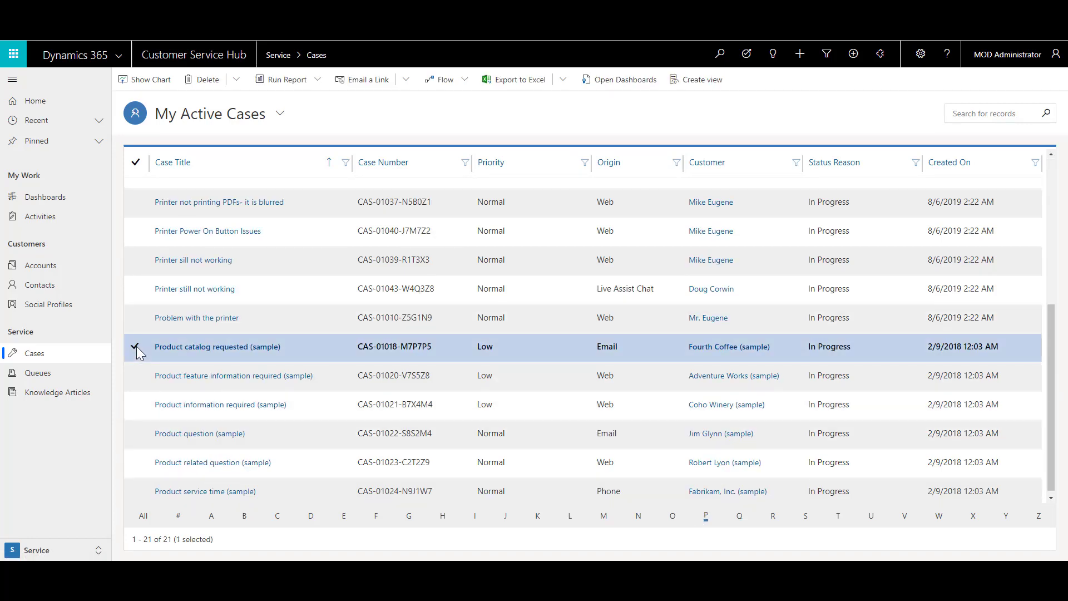
pyautogui.click(135, 433)
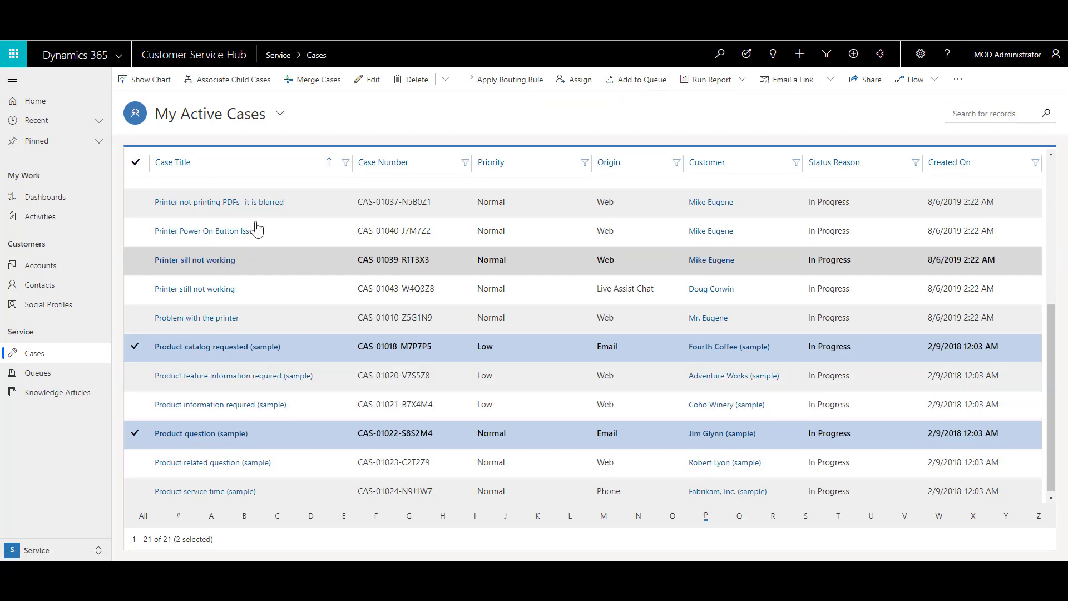
# Step: Merge Product question (sample) into Product catalog requested (sample), keeping the latter as primary
pyautogui.click(316, 83)
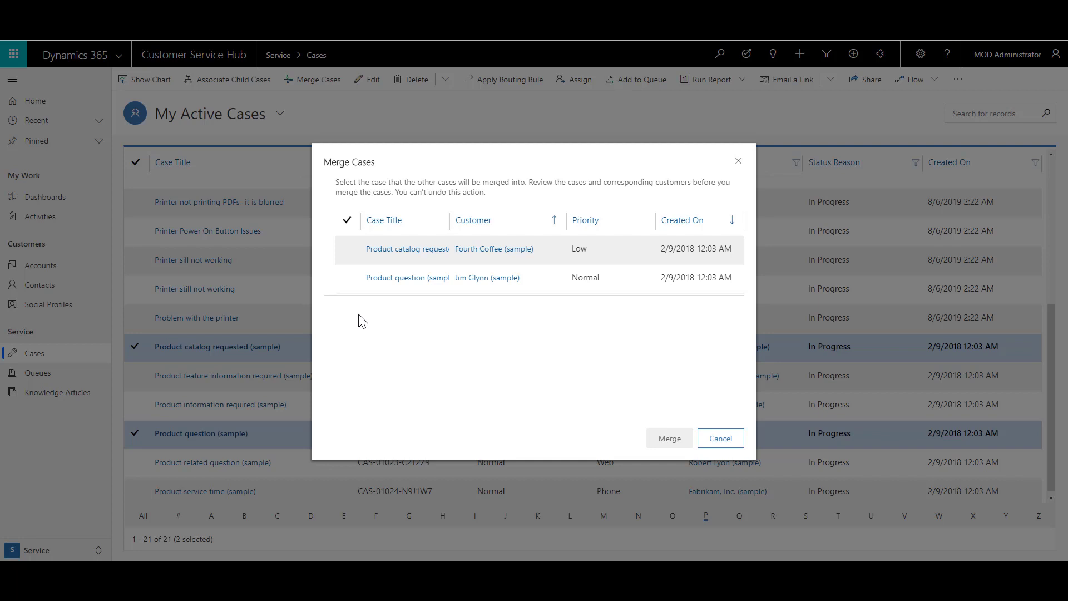
pyautogui.click(345, 248)
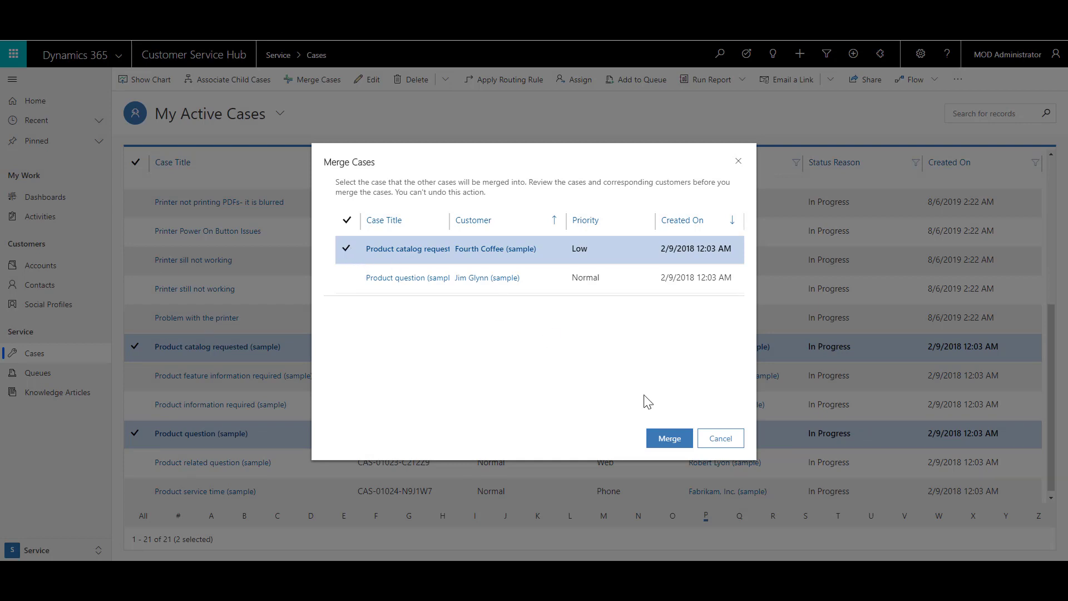
pyautogui.click(669, 439)
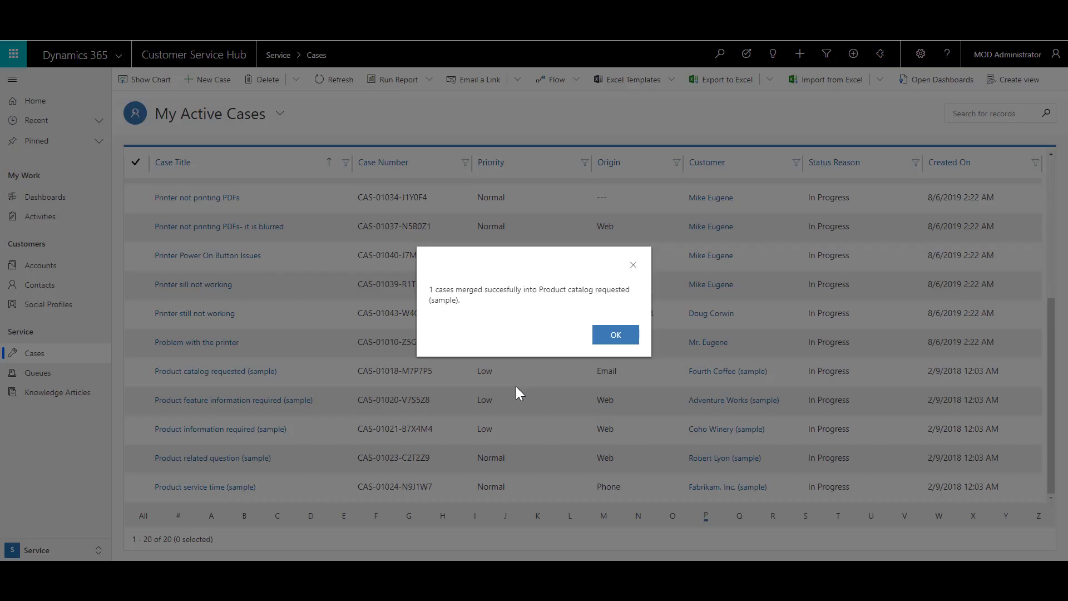